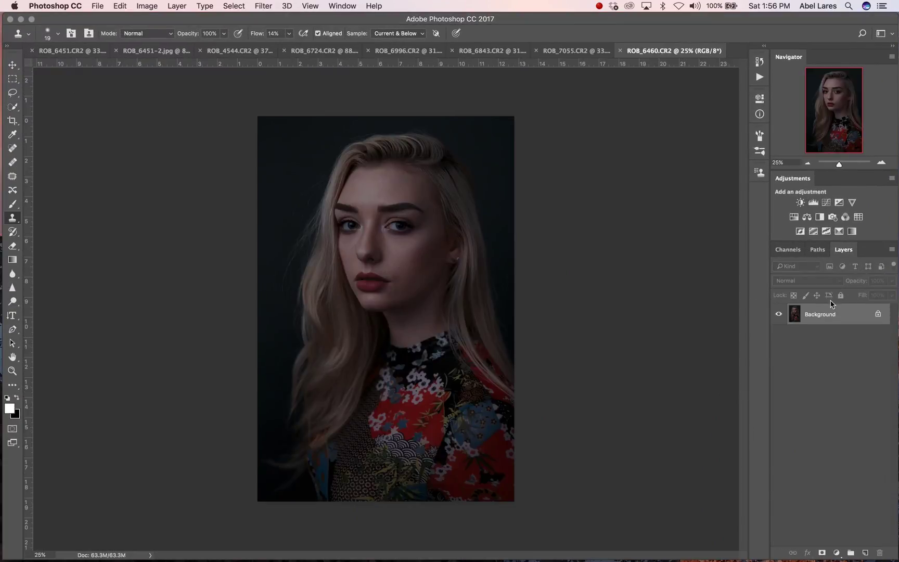
Convert the locked Background into an editable layer, duplicate it, and select the upper one, Layer 0.
{"action": "double_click", "coordinate": [831, 317]}
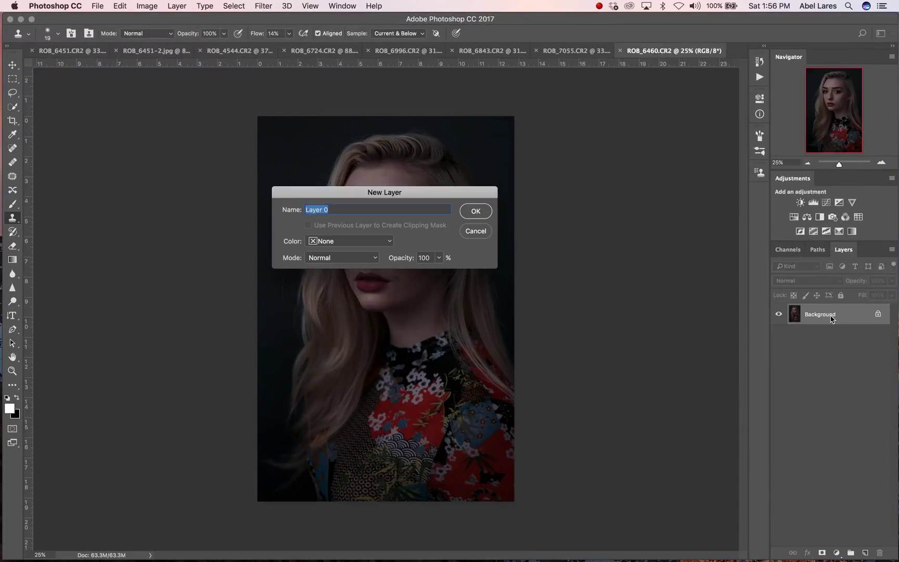
{"action": "key", "text": "Return"}
{"action": "left_click_drag", "start_coordinate": [831, 317], "coordinate": [834, 329], "text": "alt"}
{"action": "left_click", "coordinate": [875, 307]}
{"action": "key", "text": "super+plus"}
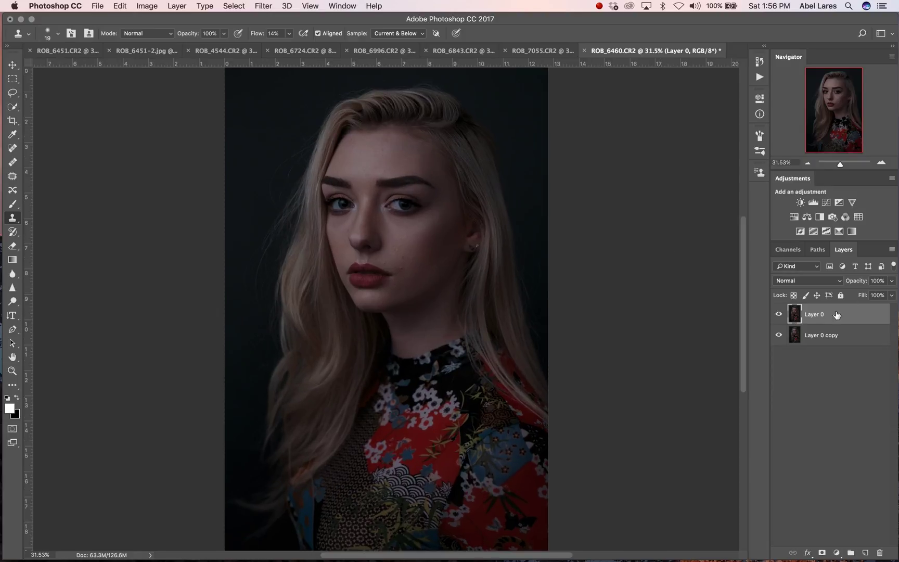
Add a Curves adjustment layer, set its white point to input 224, output 255, lift the midtones slightly, and compare before and after.
{"action": "left_click", "coordinate": [837, 553]}
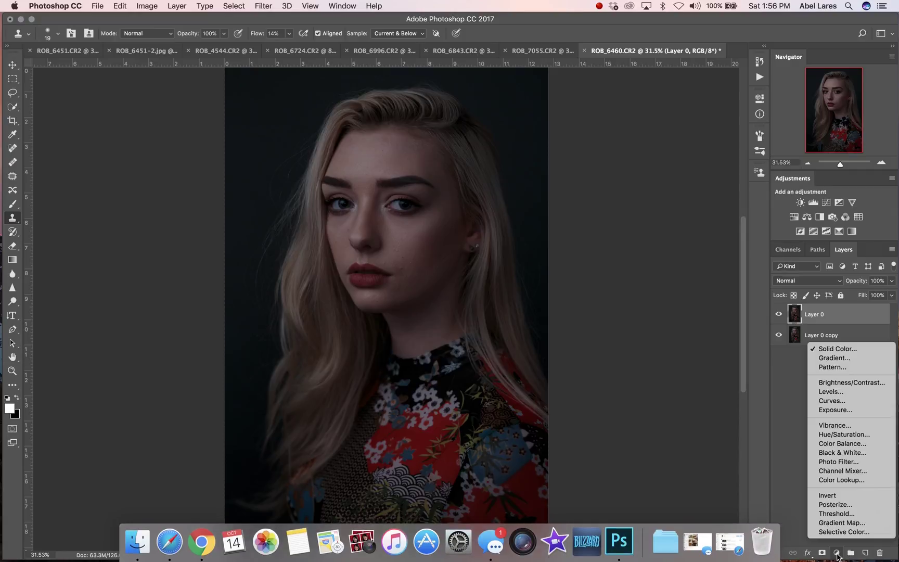
{"action": "left_click", "coordinate": [832, 400]}
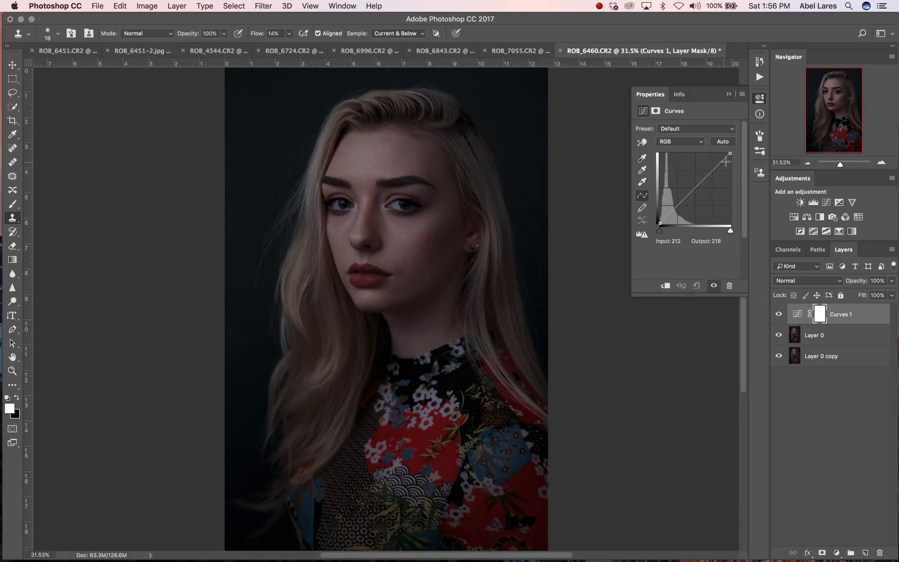
{"action": "mouse_move", "coordinate": [730, 155]}
{"action": "left_mouse_down"}
{"action": "mouse_move", "coordinate": [714, 149]}
{"action": "mouse_move", "coordinate": [722, 148]}
{"action": "left_mouse_up"}
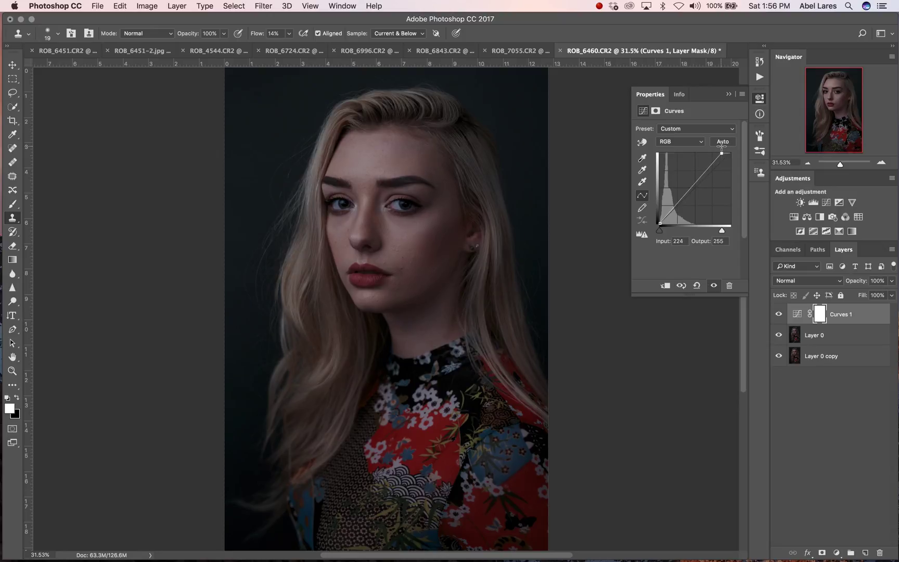
{"action": "left_click_drag", "start_coordinate": [660, 224], "coordinate": [660, 224]}
{"action": "left_click_drag", "start_coordinate": [691, 190], "coordinate": [693, 185]}
{"action": "left_click", "coordinate": [729, 95]}
{"action": "left_click", "coordinate": [779, 314]}
{"action": "left_click", "coordinate": [779, 315]}
{"action": "left_click", "coordinate": [779, 315]}
Examine the skin, face, hair edges and background up close for stray hairs and blemishes.
{"action": "scroll", "coordinate": [321, 346], "scroll_direction": "up", "scroll_amount": 8}
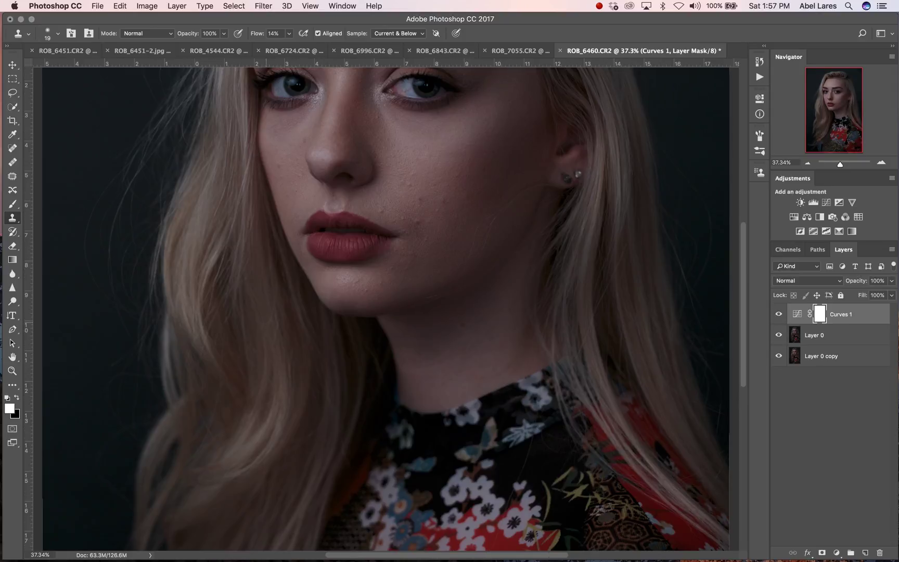
{"action": "scroll", "coordinate": [328, 323], "scroll_direction": "up", "scroll_amount": 10}
{"action": "scroll", "coordinate": [338, 323], "scroll_direction": "down", "scroll_amount": 7}
{"action": "scroll", "coordinate": [337, 322], "scroll_direction": "down", "scroll_amount": 3}
{"action": "scroll", "coordinate": [338, 323], "scroll_direction": "right", "scroll_amount": 5}
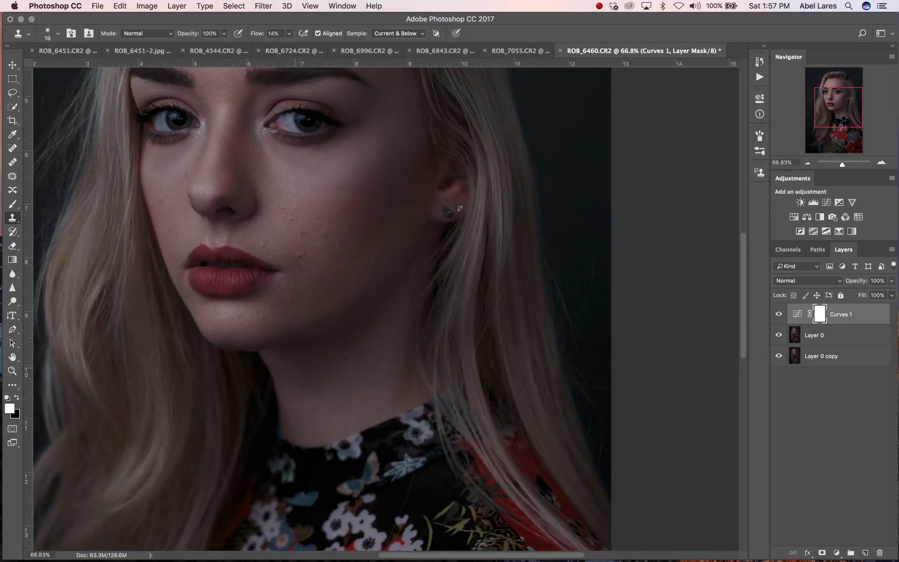
{"action": "scroll", "coordinate": [333, 328], "scroll_direction": "left", "scroll_amount": 8}
{"action": "scroll", "coordinate": [312, 348], "scroll_direction": "up", "scroll_amount": 6}
{"action": "scroll", "coordinate": [295, 368], "scroll_direction": "right", "scroll_amount": 7}
{"action": "scroll", "coordinate": [300, 372], "scroll_direction": "left", "scroll_amount": 3}
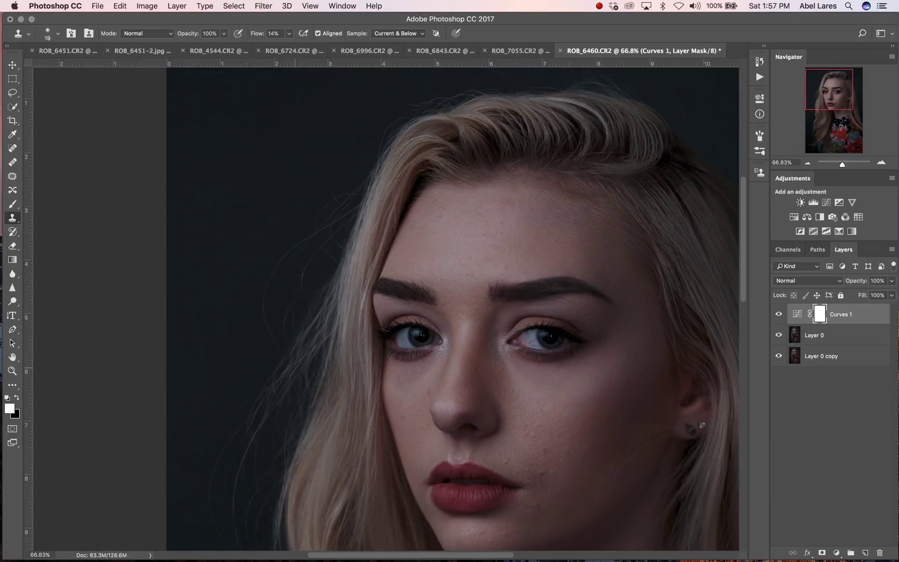
{"action": "scroll", "coordinate": [299, 372], "scroll_direction": "down", "scroll_amount": 5}
{"action": "scroll", "coordinate": [299, 372], "scroll_direction": "right", "scroll_amount": 2}
{"action": "scroll", "coordinate": [300, 372], "scroll_direction": "left", "scroll_amount": 2}
{"action": "key", "text": "super+0"}
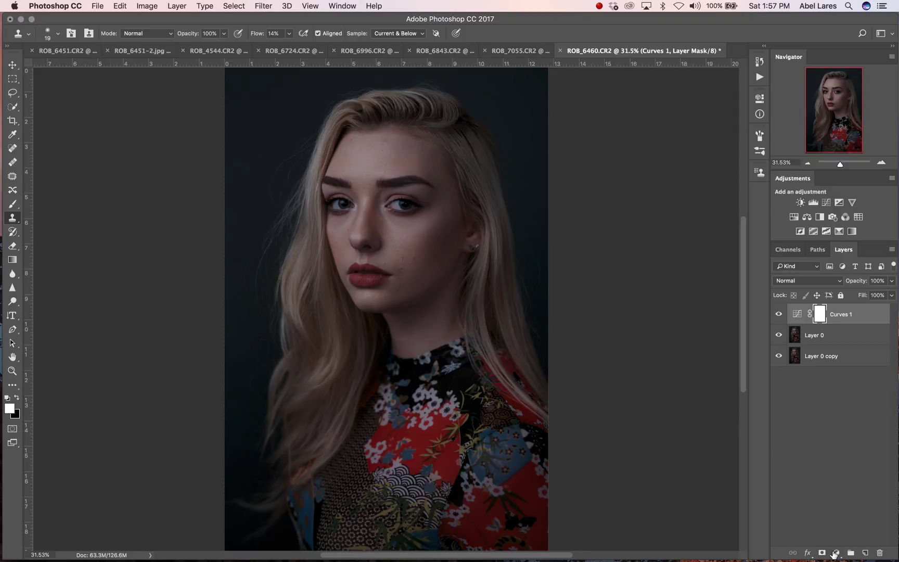
Create a new layer above the Curves adjustment and fill it with a white-to-black radial gradient centred on the face, blended as Screen.
{"action": "left_click", "coordinate": [866, 554]}
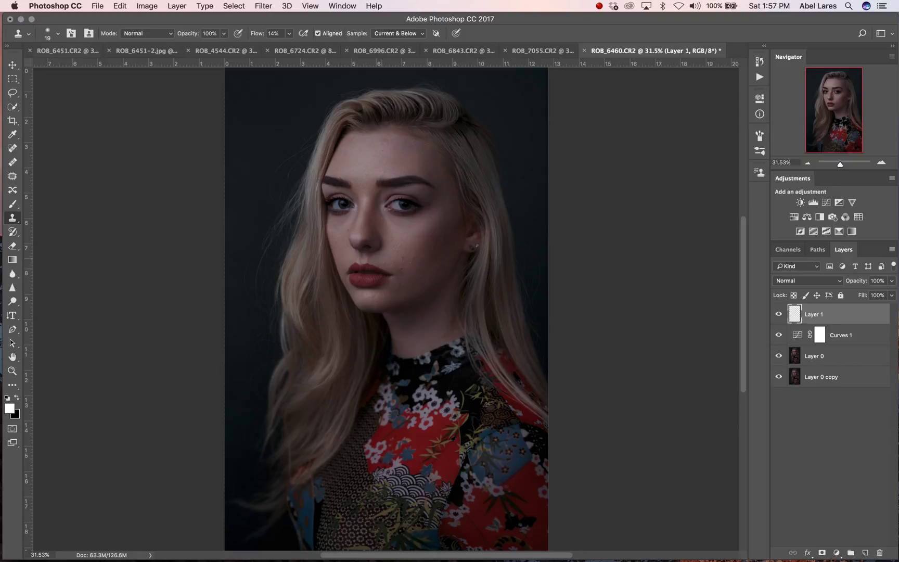
{"action": "left_click", "coordinate": [14, 261]}
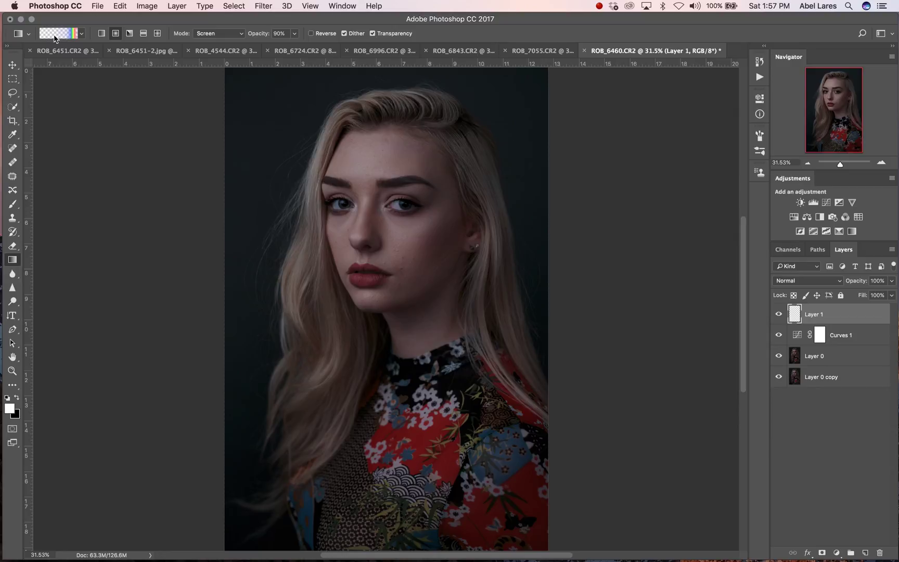
{"action": "left_click", "coordinate": [52, 36]}
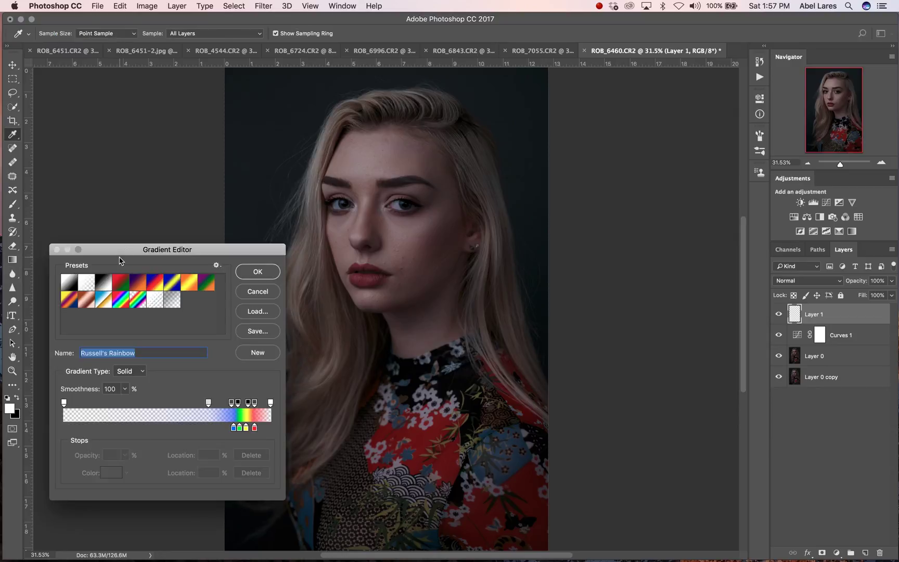
{"action": "left_click", "coordinate": [105, 285]}
{"action": "left_click", "coordinate": [71, 285]}
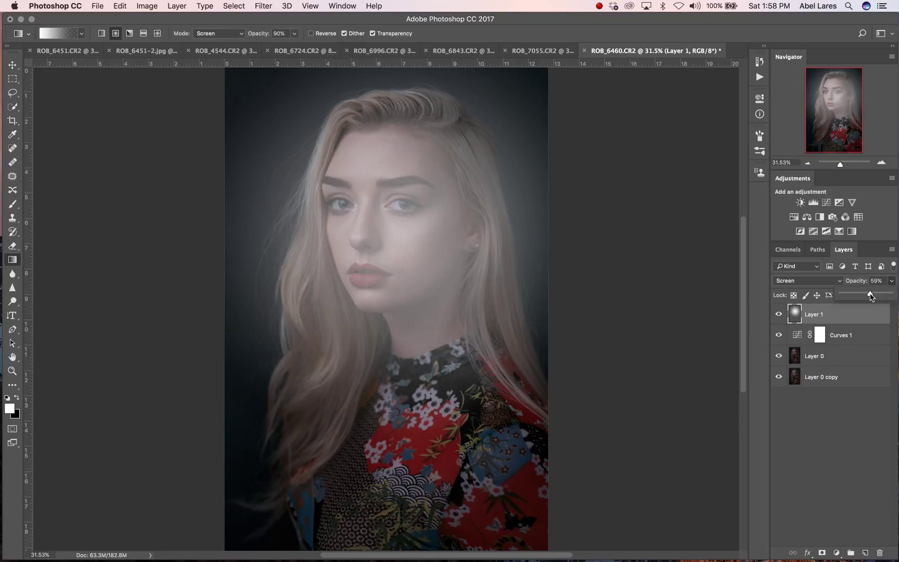
Set the Screen gradient layer's opacity to 100%.
{"action": "left_click_drag", "start_coordinate": [871, 297], "coordinate": [869, 295]}
{"action": "left_click", "coordinate": [857, 356]}
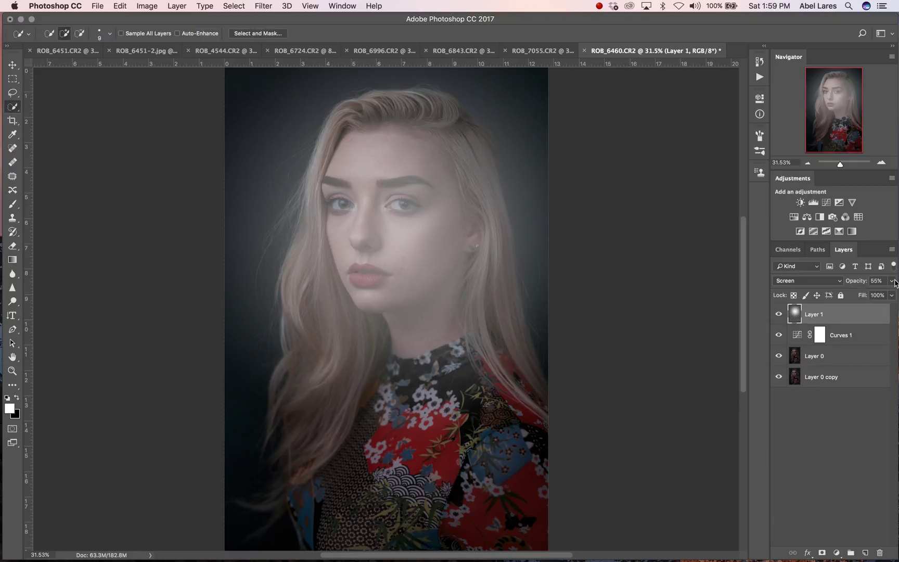
{"action": "left_click_drag", "start_coordinate": [893, 281], "coordinate": [892, 294]}
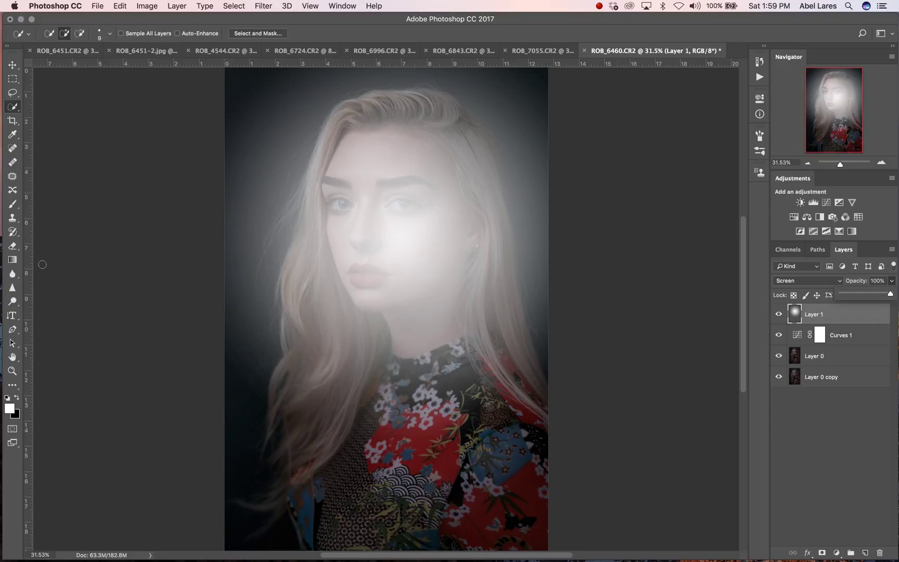
Erase the gradient glow over the woman's face using a large soft 700 px eraser at full flow.
{"action": "key", "text": "e"}
{"action": "left_click", "coordinate": [250, 34]}
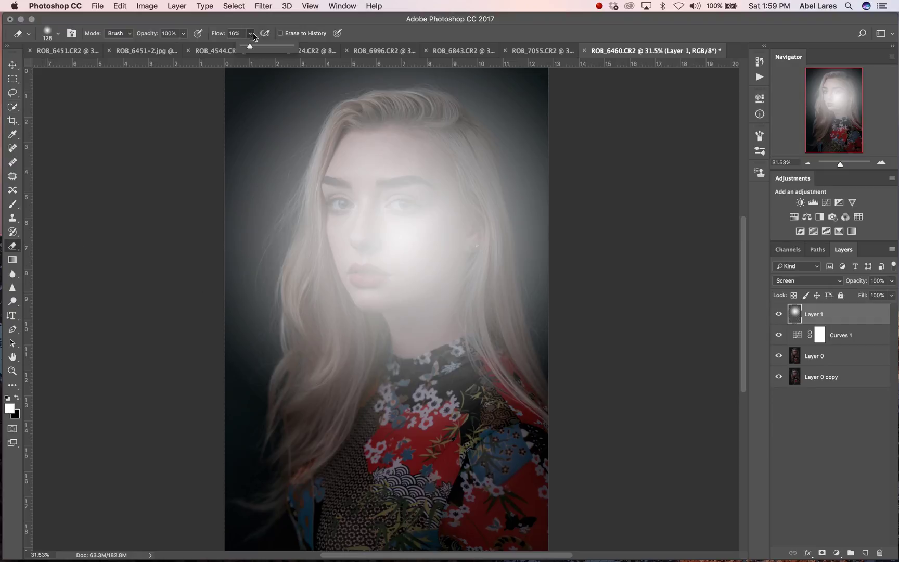
{"action": "left_click_drag", "start_coordinate": [260, 47], "coordinate": [329, 46]}
{"action": "key", "text": "bracketright"}
{"action": "key", "text": "bracketright"}
{"action": "key", "text": "bracketright"}
{"action": "key", "text": "bracketright"}
{"action": "key", "text": "bracketright"}
{"action": "key", "text": "bracketright"}
{"action": "key", "text": "bracketright"}
{"action": "key", "text": "bracketright"}
{"action": "key", "text": "bracketright"}
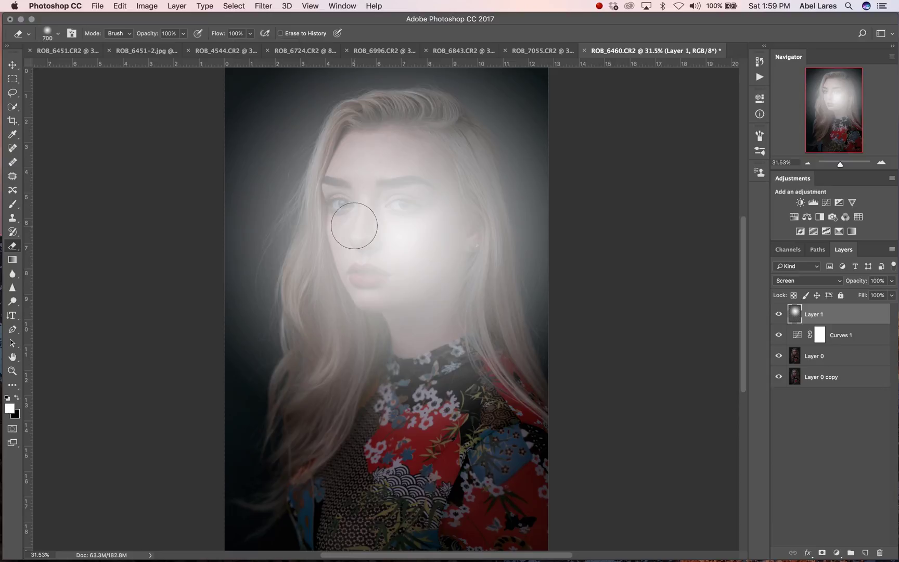
{"action": "mouse_move", "coordinate": [354, 226]}
{"action": "left_mouse_down"}
{"action": "mouse_move", "coordinate": [375, 234]}
{"action": "mouse_move", "coordinate": [387, 369]}
{"action": "mouse_move", "coordinate": [417, 260]}
{"action": "mouse_move", "coordinate": [352, 162]}
{"action": "mouse_move", "coordinate": [308, 245]}
{"action": "mouse_move", "coordinate": [454, 289]}
{"action": "left_mouse_up"}
{"action": "right_click", "coordinate": [486, 297]}
{"action": "left_click_drag", "start_coordinate": [547, 319], "coordinate": [515, 319]}
Reduce the eraser flow to 22% and erase the glow across the collar and shoulder area.
{"action": "left_click", "coordinate": [249, 33]}
{"action": "left_click_drag", "start_coordinate": [329, 46], "coordinate": [265, 46]}
{"action": "mouse_move", "coordinate": [329, 345]}
{"action": "left_mouse_down"}
{"action": "mouse_move", "coordinate": [313, 227]}
{"action": "mouse_move", "coordinate": [375, 102]}
{"action": "mouse_move", "coordinate": [492, 239]}
{"action": "mouse_move", "coordinate": [520, 380]}
{"action": "mouse_move", "coordinate": [486, 178]}
{"action": "mouse_move", "coordinate": [526, 365]}
{"action": "left_mouse_up"}
Erase the remaining glow along both outer edges of the hair with a smaller eraser of about 95 px.
{"action": "right_click", "coordinate": [305, 373]}
{"action": "left_click_drag", "start_coordinate": [450, 370], "coordinate": [436, 370]}
{"action": "scroll", "coordinate": [317, 380], "scroll_direction": "up", "scroll_amount": 8}
{"action": "mouse_move", "coordinate": [150, 460]}
{"action": "left_mouse_down"}
{"action": "mouse_move", "coordinate": [138, 456]}
{"action": "mouse_move", "coordinate": [166, 322]}
{"action": "mouse_move", "coordinate": [172, 171]}
{"action": "left_mouse_up"}
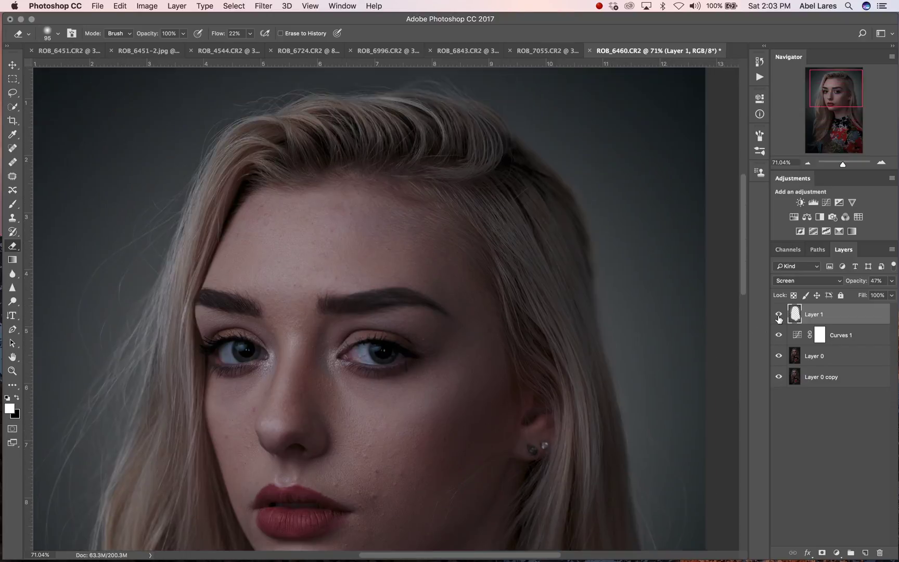
{"action": "mouse_move", "coordinate": [582, 248]}
{"action": "left_mouse_down"}
{"action": "mouse_move", "coordinate": [617, 388]}
{"action": "mouse_move", "coordinate": [626, 478]}
{"action": "left_mouse_up"}
{"action": "key", "text": "super+minus"}
{"action": "scroll", "coordinate": [469, 331], "scroll_direction": "left", "scroll_amount": 8}
{"action": "scroll", "coordinate": [483, 342], "scroll_direction": "up", "scroll_amount": 5}
{"action": "scroll", "coordinate": [483, 343], "scroll_direction": "right", "scroll_amount": 5}
{"action": "left_click_drag", "start_coordinate": [294, 262], "coordinate": [282, 315]}
{"action": "scroll", "coordinate": [281, 315], "scroll_direction": "down", "scroll_amount": 5}
Lower the gradient layer's opacity to about 20%, compare the image with and without it, and leave the layer hidden.
{"action": "key", "text": "super+0"}
{"action": "left_click_drag", "start_coordinate": [892, 281], "coordinate": [853, 295]}
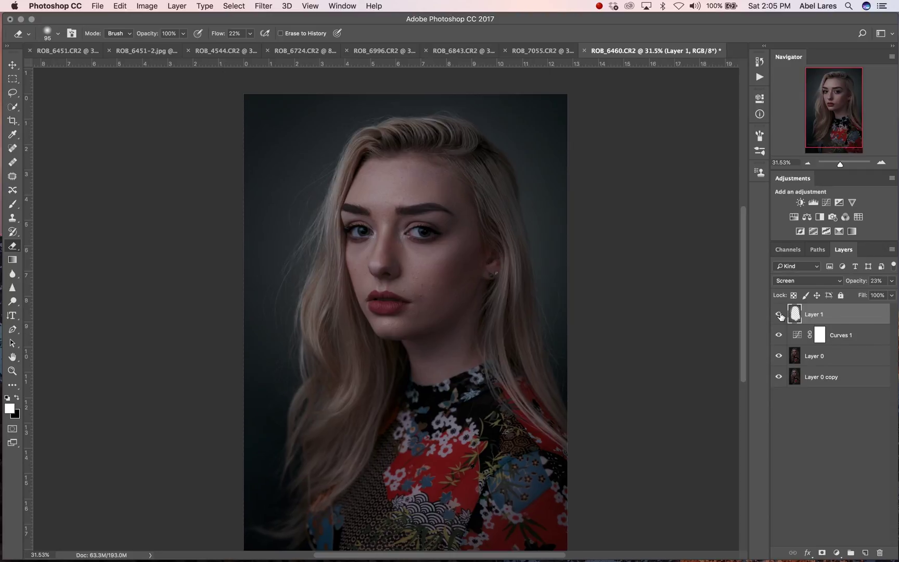
{"action": "left_click", "coordinate": [779, 315]}
{"action": "left_click", "coordinate": [779, 314]}
{"action": "left_click", "coordinate": [779, 314]}
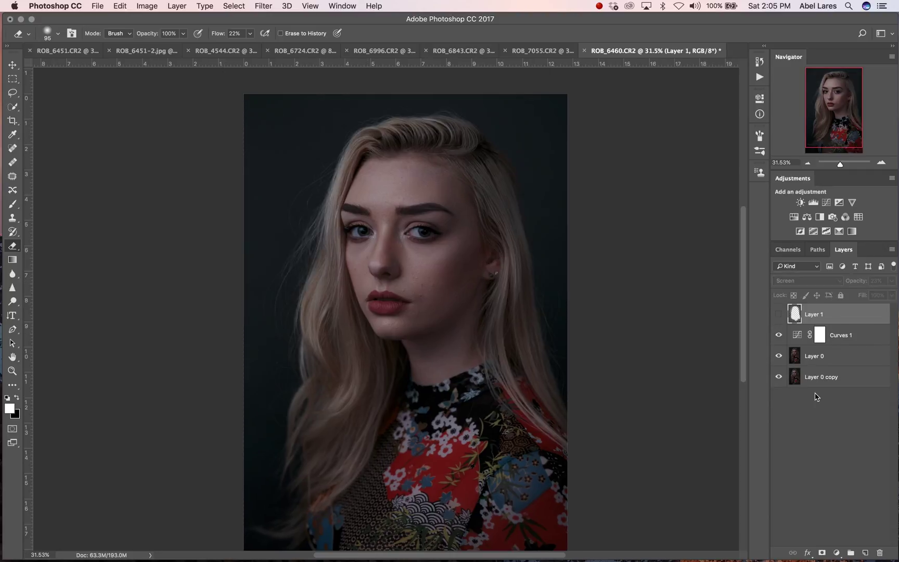
Compare the image with and without the Curves adjustment, and add an empty layer directly above Layer 0.
{"action": "left_click", "coordinate": [787, 359]}
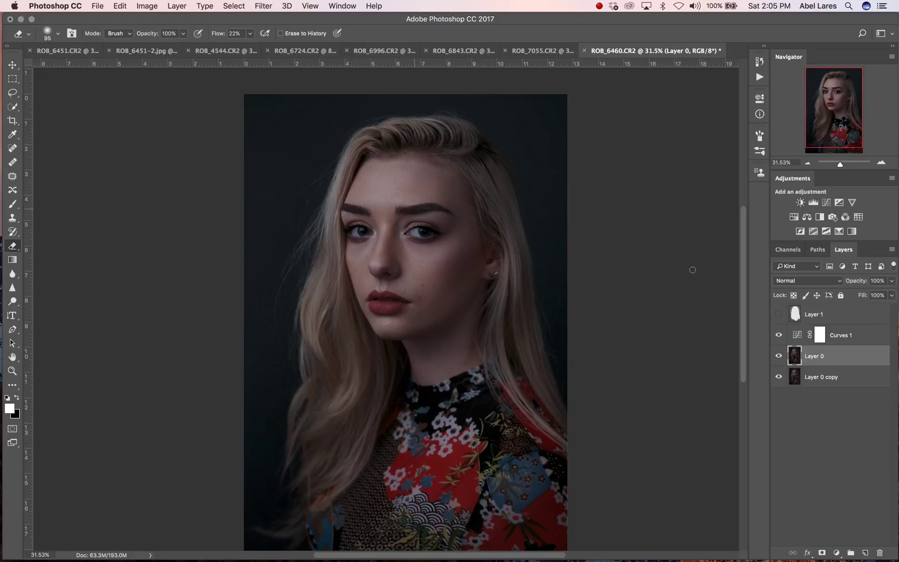
{"action": "left_click", "coordinate": [779, 335]}
{"action": "left_click", "coordinate": [779, 335]}
{"action": "left_click", "coordinate": [866, 552]}
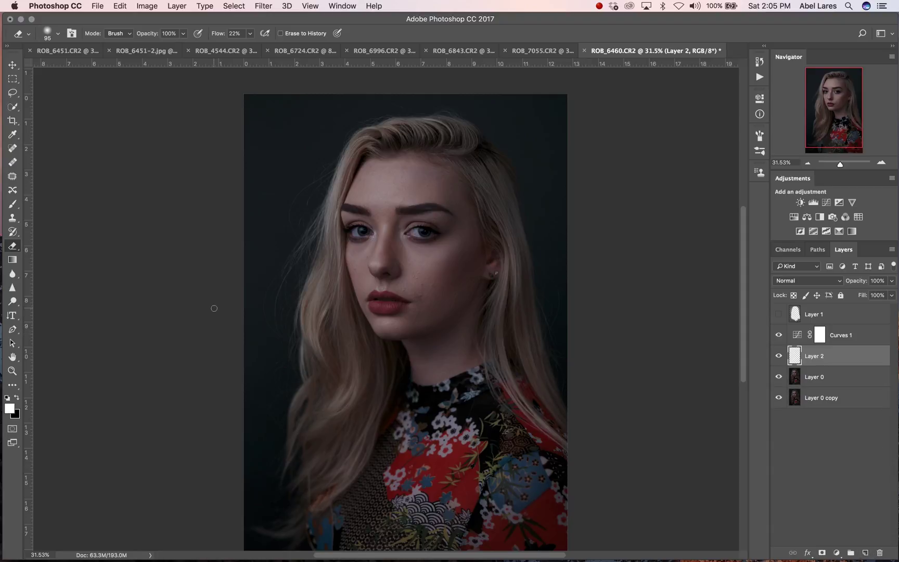
Clone background over the stray hairs on the left of the portrait with an enlarged Clone Stamp at 3% flow.
{"action": "scroll", "coordinate": [213, 309], "scroll_direction": "up", "scroll_amount": 4}
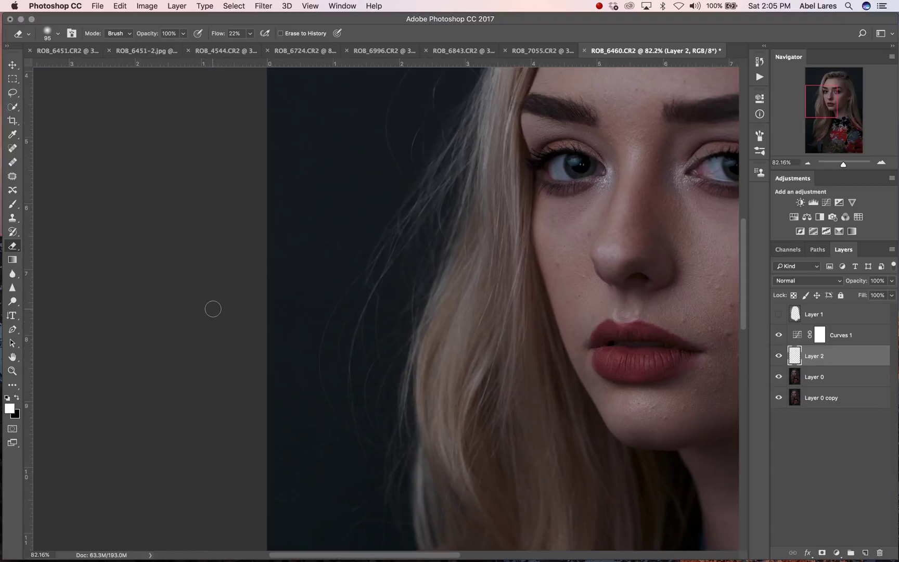
{"action": "left_click", "coordinate": [12, 218]}
{"action": "left_click", "coordinate": [289, 33]}
{"action": "left_click_drag", "start_coordinate": [289, 48], "coordinate": [285, 48]}
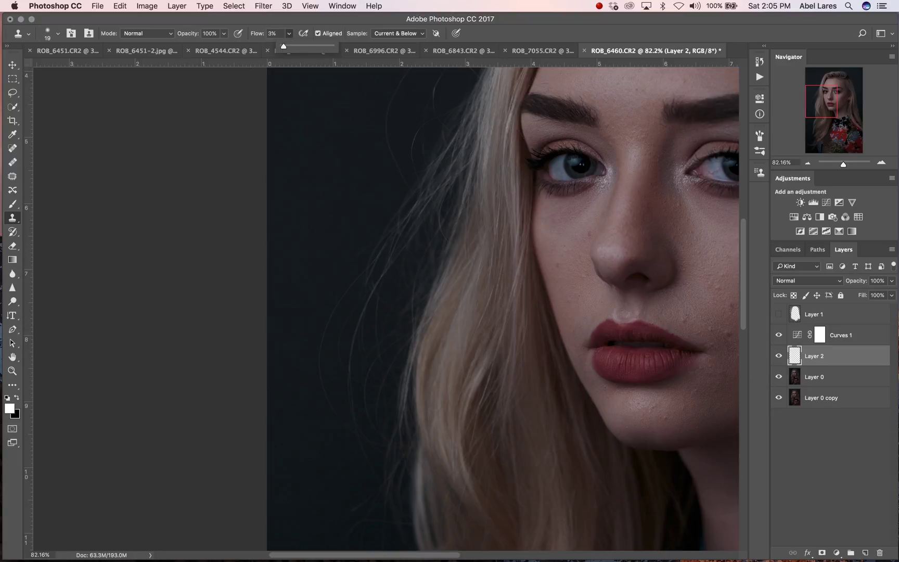
{"action": "left_click", "coordinate": [13, 220]}
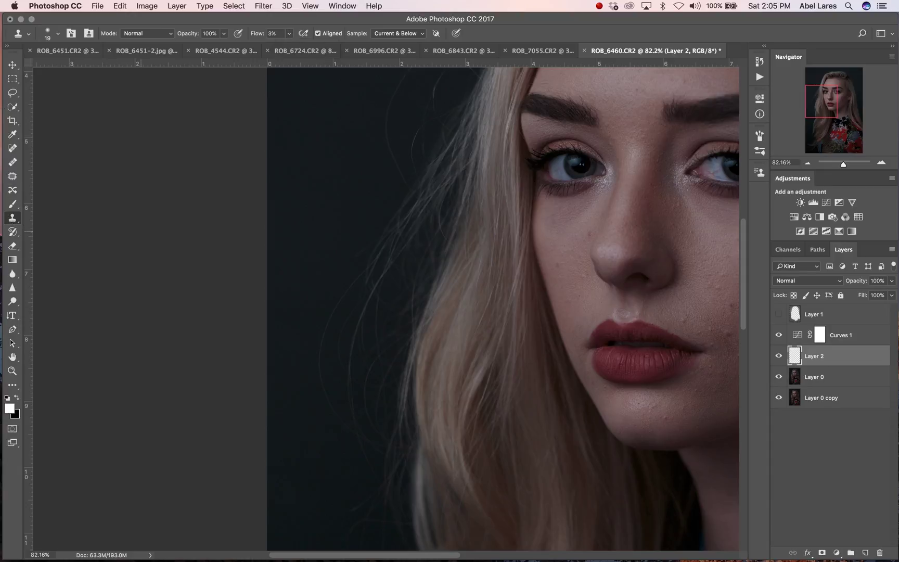
{"action": "key", "text": "bracketright"}
{"action": "key", "text": "bracketright"}
{"action": "key", "text": "bracketright"}
{"action": "key", "text": "bracketright"}
{"action": "key", "text": "bracketright"}
{"action": "key", "text": "bracketright"}
{"action": "key", "text": "bracketright"}
{"action": "key", "text": "bracketright"}
{"action": "key", "text": "bracketright"}
{"action": "key", "text": "bracketright"}
{"action": "key", "text": "bracketright"}
{"action": "mouse_move", "coordinate": [366, 259]}
{"action": "left_mouse_down"}
{"action": "mouse_move", "coordinate": [371, 273]}
{"action": "mouse_move", "coordinate": [385, 219]}
{"action": "mouse_move", "coordinate": [377, 266]}
{"action": "left_mouse_up"}
{"action": "scroll", "coordinate": [378, 266], "scroll_direction": "up", "scroll_amount": 4}
{"action": "left_click_drag", "start_coordinate": [372, 167], "coordinate": [345, 386]}
Set the Clone Stamp to 5% flow and a larger brush, and clean the stray hairs farther down the portrait's left side.
{"action": "scroll", "coordinate": [345, 386], "scroll_direction": "down", "scroll_amount": 8}
{"action": "left_click", "coordinate": [289, 34]}
{"action": "left_click_drag", "start_coordinate": [312, 247], "coordinate": [339, 361]}
{"action": "scroll", "coordinate": [339, 361], "scroll_direction": "down", "scroll_amount": 5}
{"action": "right_click", "coordinate": [271, 152]}
{"action": "mouse_move", "coordinate": [306, 176]}
{"action": "left_mouse_down"}
{"action": "mouse_move", "coordinate": [315, 176]}
{"action": "mouse_move", "coordinate": [265, 312]}
{"action": "left_mouse_up"}
{"action": "left_click_drag", "start_coordinate": [299, 233], "coordinate": [274, 379]}
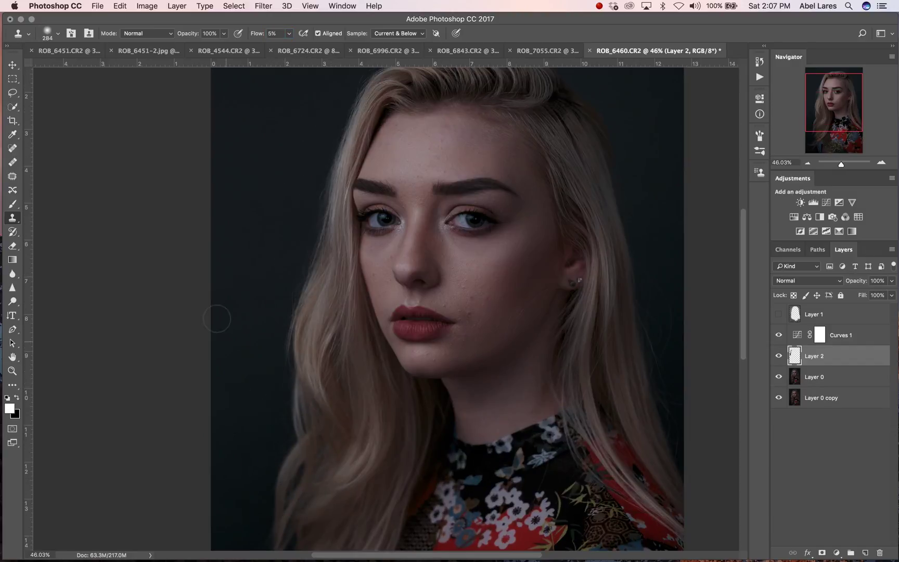
Clone background over the flyaway hairs around the top of the head with a brush of about 127 px.
{"action": "scroll", "coordinate": [293, 239], "scroll_direction": "up", "scroll_amount": 3}
{"action": "scroll", "coordinate": [319, 317], "scroll_direction": "up", "scroll_amount": 3}
{"action": "right_click", "coordinate": [386, 209]}
{"action": "left_click_drag", "start_coordinate": [489, 234], "coordinate": [476, 234]}
{"action": "left_click_drag", "start_coordinate": [375, 260], "coordinate": [385, 250]}
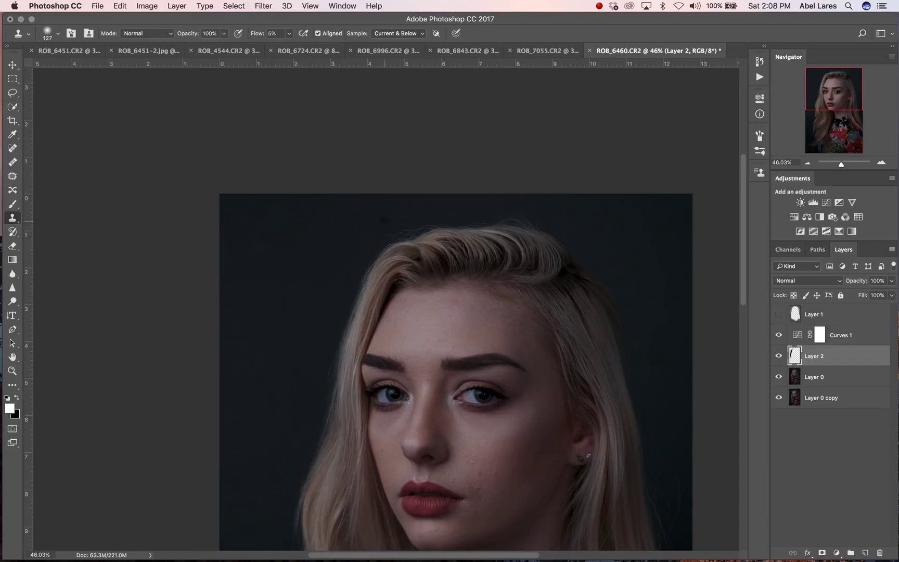
{"action": "left_click_drag", "start_coordinate": [498, 213], "coordinate": [512, 225]}
Clone background over the stray hairs along the right side of the woman's hair.
{"action": "scroll", "coordinate": [520, 292], "scroll_direction": "up", "scroll_amount": 5}
{"action": "left_click_drag", "start_coordinate": [502, 290], "coordinate": [507, 405]}
{"action": "scroll", "coordinate": [520, 517], "scroll_direction": "down", "scroll_amount": 5}
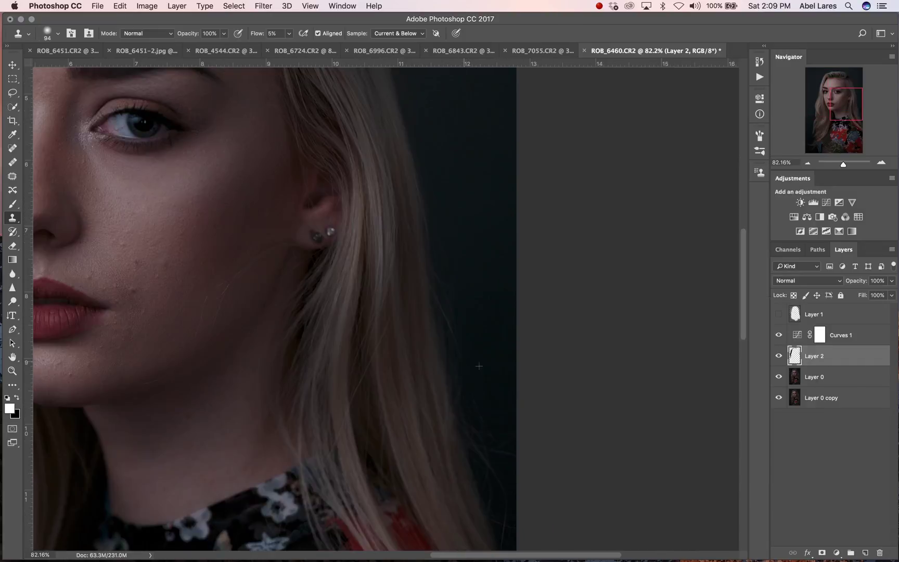
{"action": "scroll", "coordinate": [496, 433], "scroll_direction": "up", "scroll_amount": 5}
{"action": "scroll", "coordinate": [496, 433], "scroll_direction": "left", "scroll_amount": 10}
{"action": "key", "text": "super+0"}
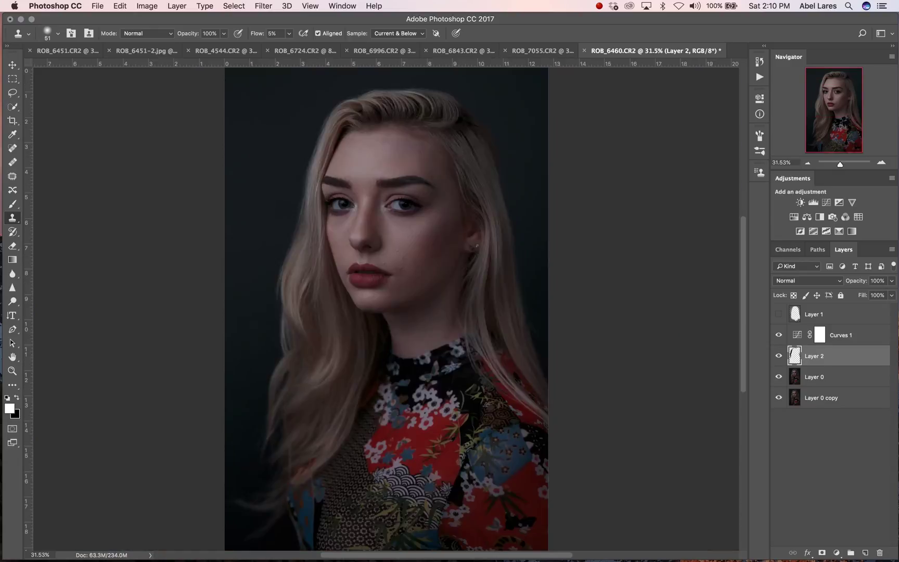
Clone out the stray strands beside the lower right lengths of hair with a 51 px brush.
{"action": "scroll", "coordinate": [521, 333], "scroll_direction": "up", "scroll_amount": 10}
{"action": "left_click_drag", "start_coordinate": [397, 307], "coordinate": [445, 388]}
{"action": "left_click_drag", "start_coordinate": [446, 435], "coordinate": [459, 522]}
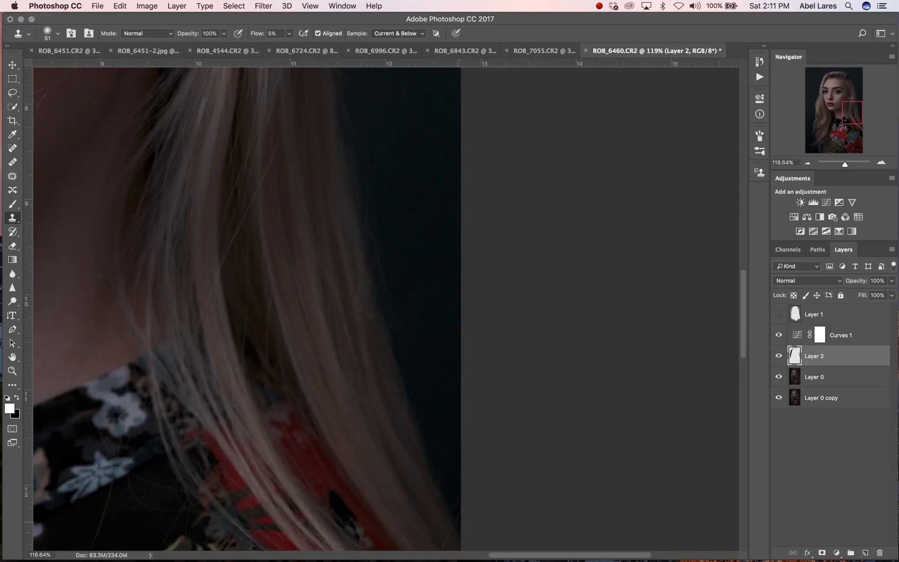
{"action": "key", "text": "super+0"}
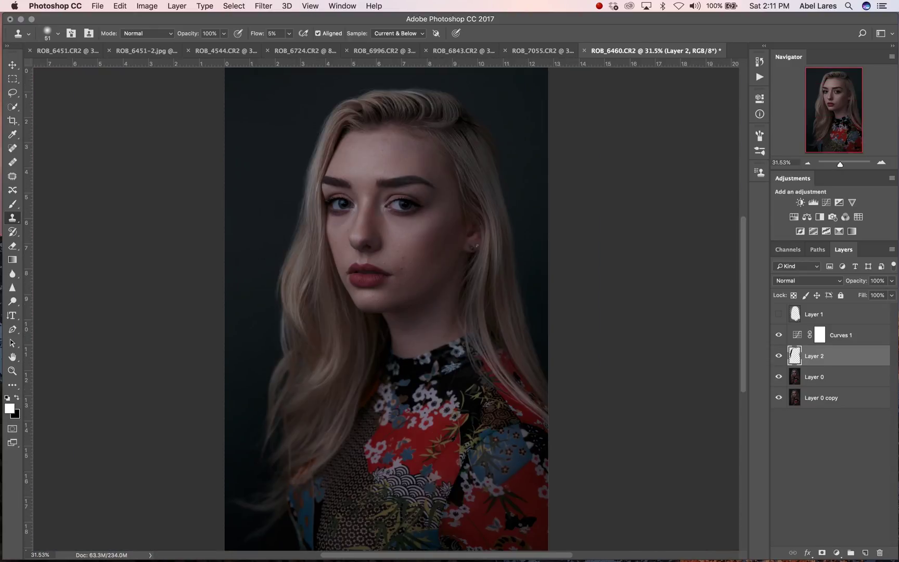
Compare the image with and without the cloning on Layer 2, and make the Screen gradient layer visible again.
{"action": "left_click", "coordinate": [779, 356]}
{"action": "left_click", "coordinate": [778, 356]}
{"action": "left_click", "coordinate": [778, 356]}
{"action": "left_click", "coordinate": [778, 356]}
{"action": "left_click", "coordinate": [778, 314]}
{"action": "left_click", "coordinate": [814, 314]}
Add a second Curves adjustment layer directly above Layer 2.
{"action": "scroll", "coordinate": [373, 285], "scroll_direction": "up", "scroll_amount": 5}
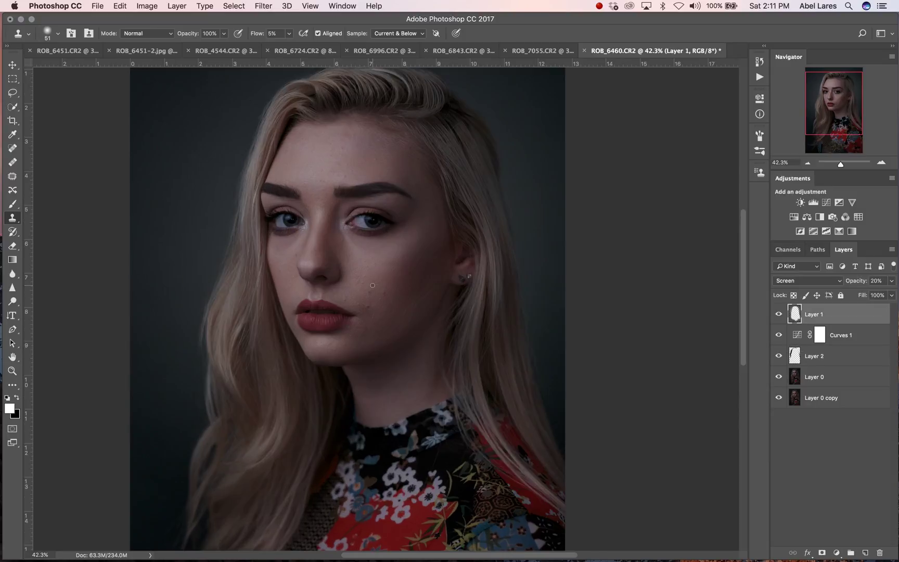
{"action": "scroll", "coordinate": [373, 285], "scroll_direction": "down", "scroll_amount": 3}
{"action": "scroll", "coordinate": [372, 285], "scroll_direction": "right", "scroll_amount": 3}
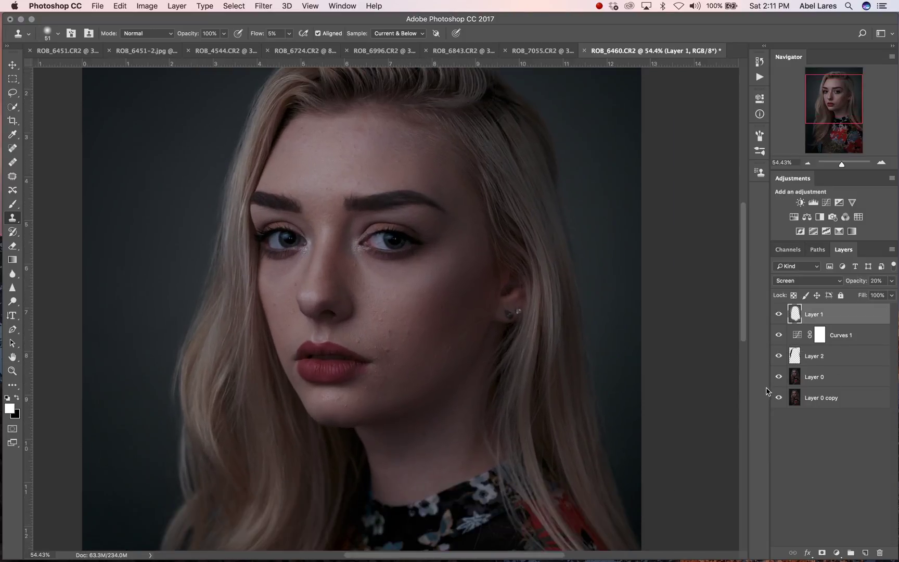
{"action": "left_click", "coordinate": [857, 380]}
{"action": "left_click", "coordinate": [814, 356]}
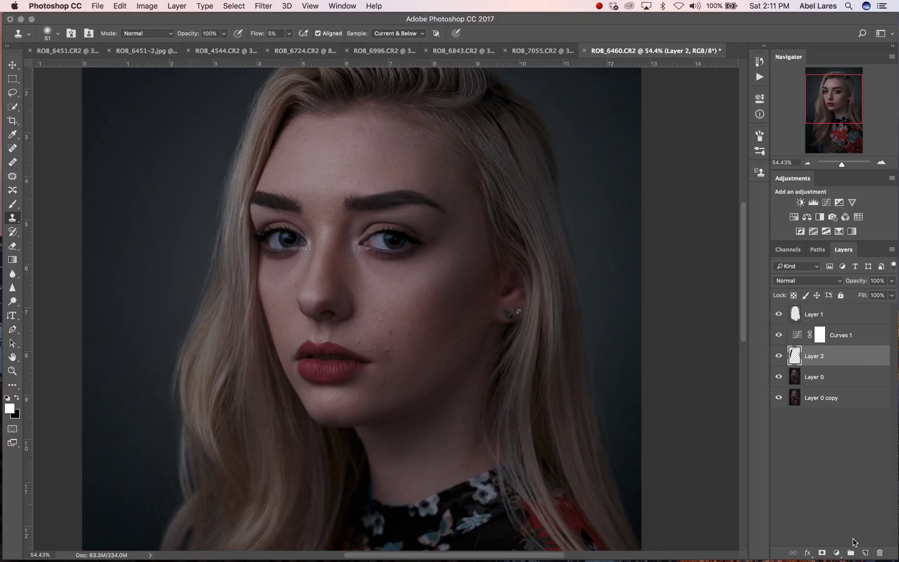
{"action": "left_click", "coordinate": [836, 552]}
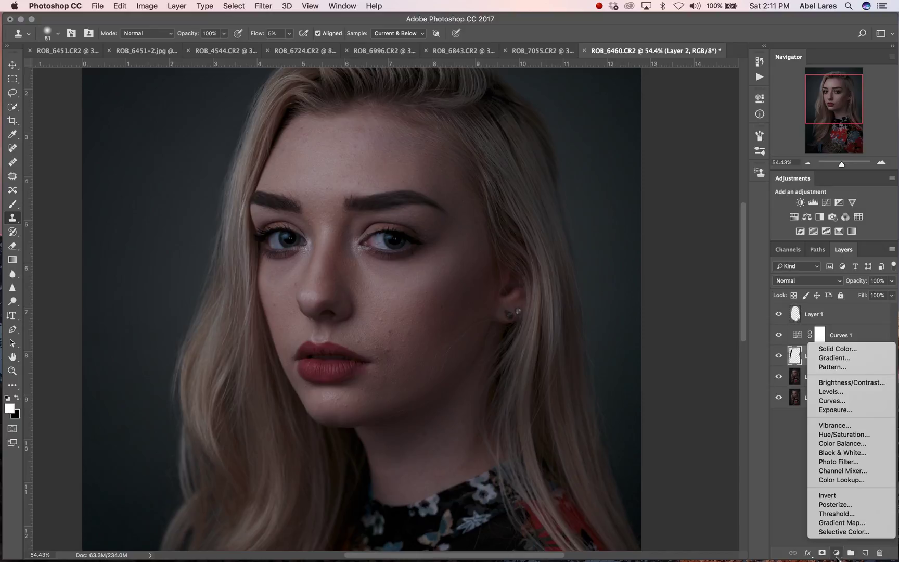
{"action": "left_click", "coordinate": [832, 400]}
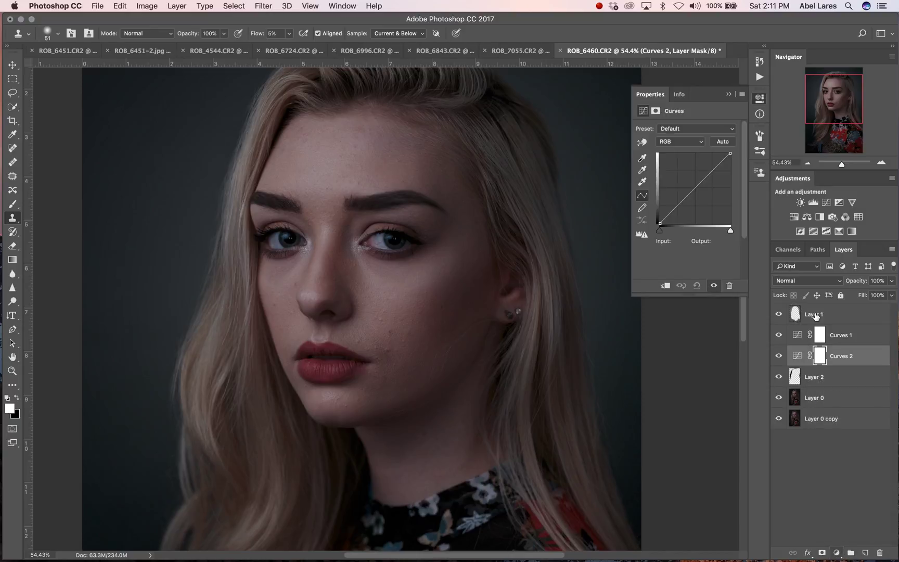
Brighten the midtones by raising the middle of the new RGB curve to about input 129, output 156.
{"action": "left_click", "coordinate": [687, 143]}
{"action": "left_click", "coordinate": [682, 141]}
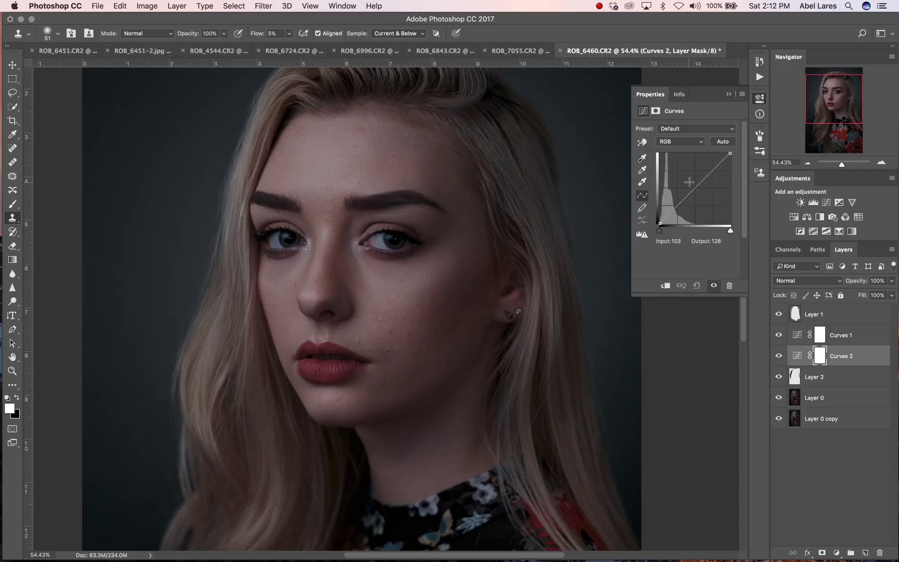
{"action": "left_click", "coordinate": [695, 181]}
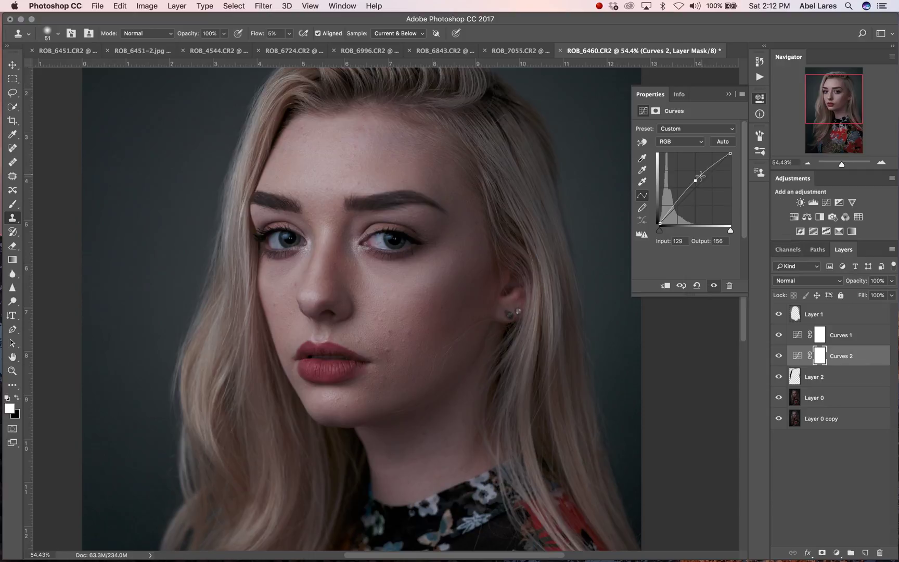
{"action": "left_click_drag", "start_coordinate": [696, 179], "coordinate": [697, 178]}
Invert the new Curves layer's mask to black, rename the layer dodge, and make its mask active.
{"action": "key", "text": "super+i"}
{"action": "double_click", "coordinate": [847, 358]}
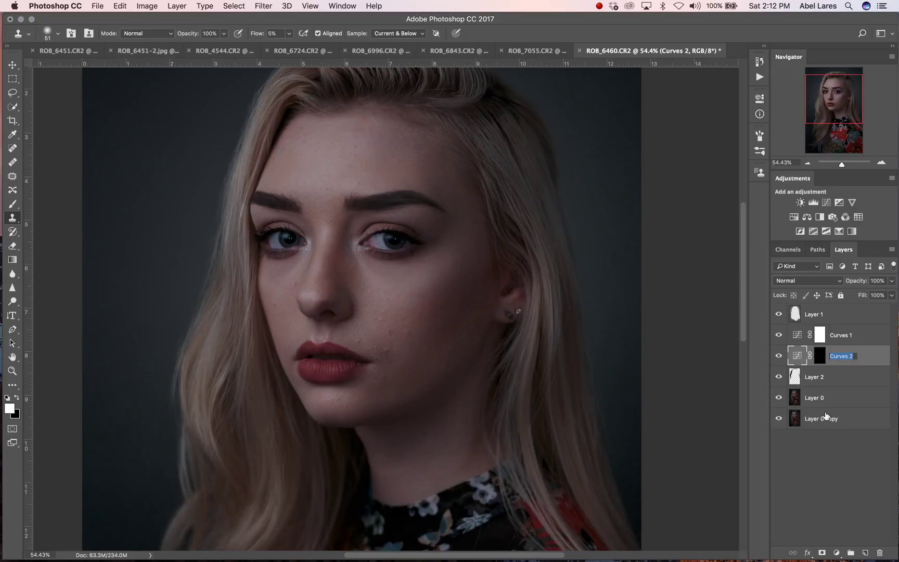
{"action": "type", "text": "dodge"}
{"action": "key", "text": "Return"}
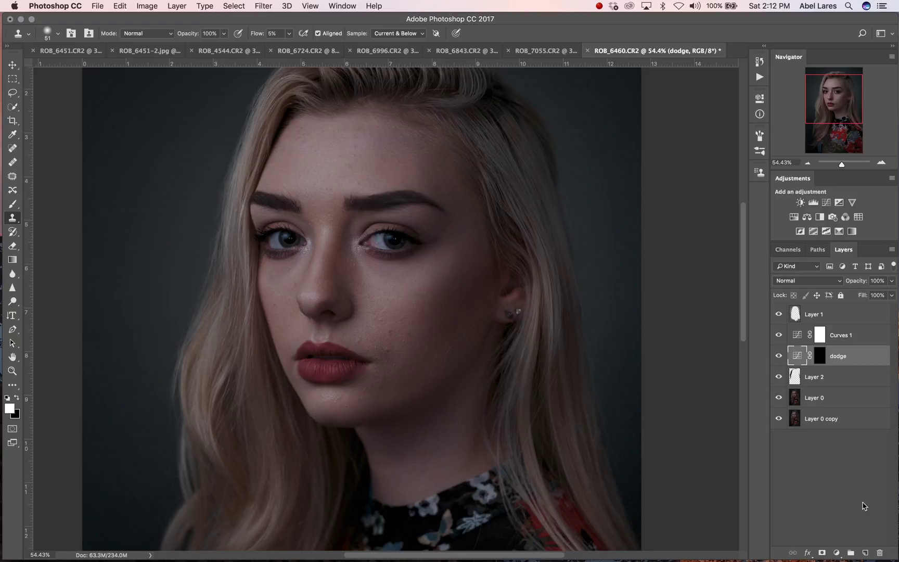
{"action": "left_click", "coordinate": [821, 356]}
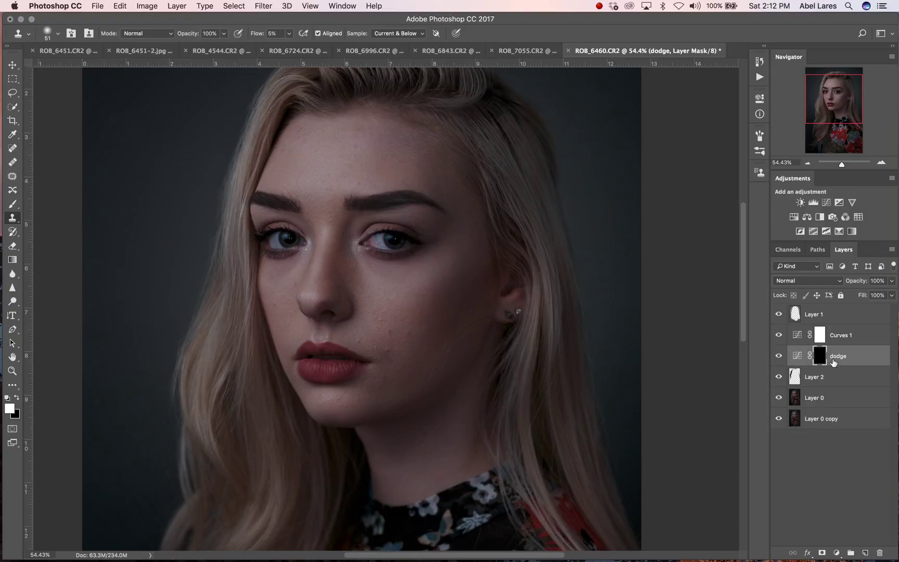
Examine the skin around the mouth, nose and eyes up close for areas that need dodging.
{"action": "scroll", "coordinate": [368, 397], "scroll_direction": "up", "scroll_amount": 8}
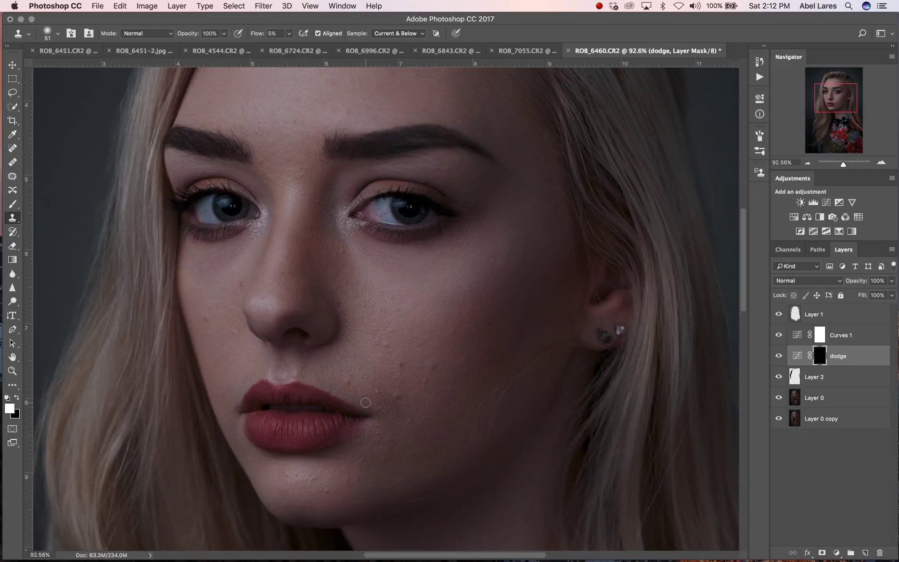
{"action": "scroll", "coordinate": [339, 428], "scroll_direction": "down", "scroll_amount": 1}
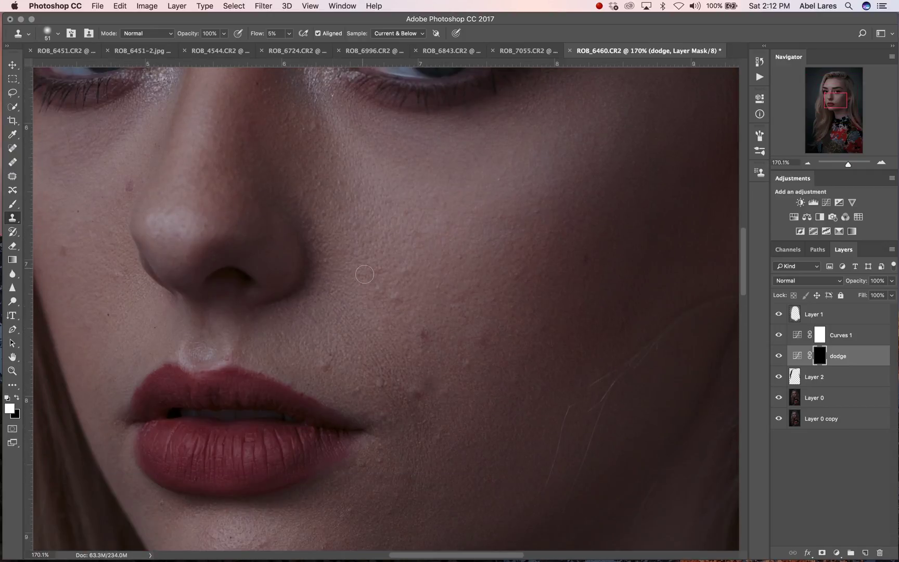
{"action": "scroll", "coordinate": [365, 275], "scroll_direction": "up", "scroll_amount": 5}
{"action": "scroll", "coordinate": [365, 285], "scroll_direction": "down", "scroll_amount": 6}
{"action": "scroll", "coordinate": [365, 284], "scroll_direction": "up", "scroll_amount": 5}
{"action": "scroll", "coordinate": [364, 285], "scroll_direction": "left", "scroll_amount": 1}
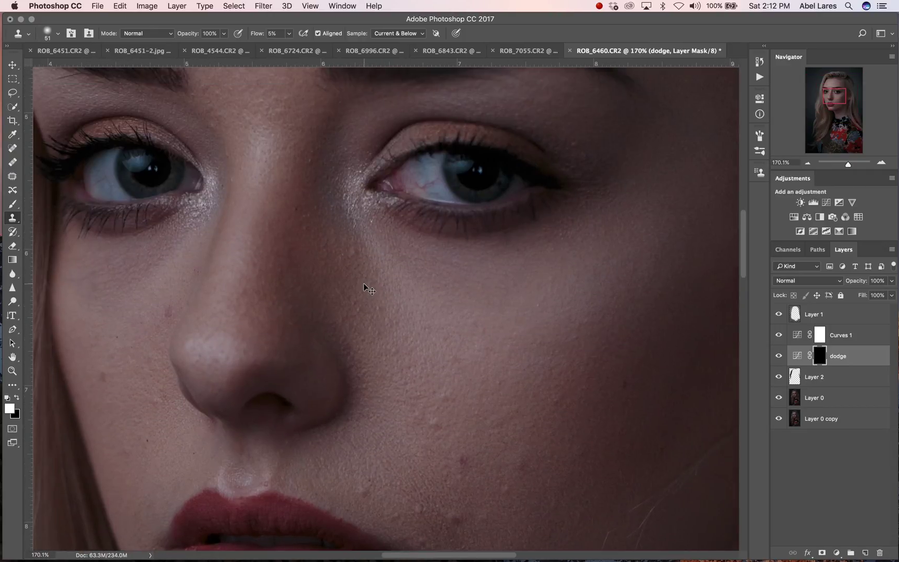
{"action": "key", "text": "super+minus"}
{"action": "key", "text": "super+minus"}
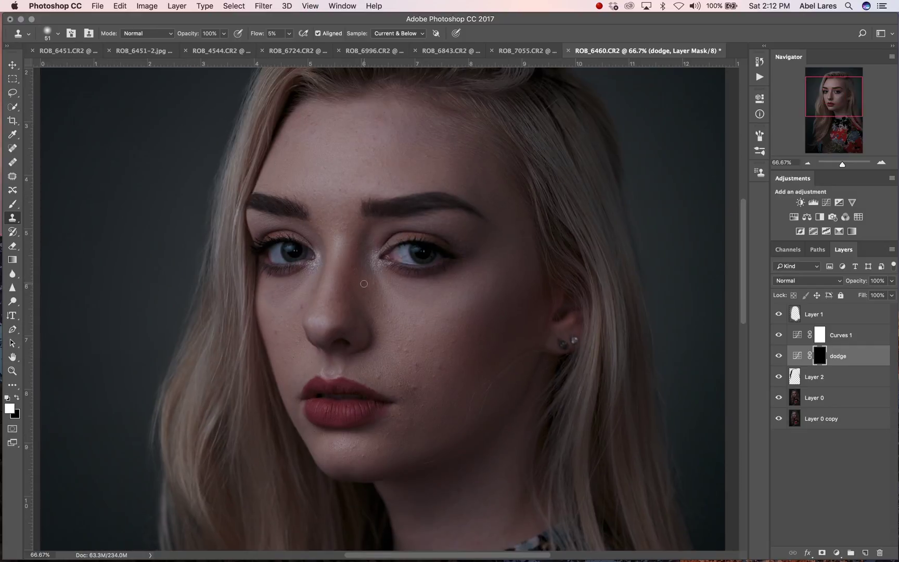
Paint white on the dodge mask over the under-eye areas, nose and forehead with a soft 118 px brush.
{"action": "key", "text": "b"}
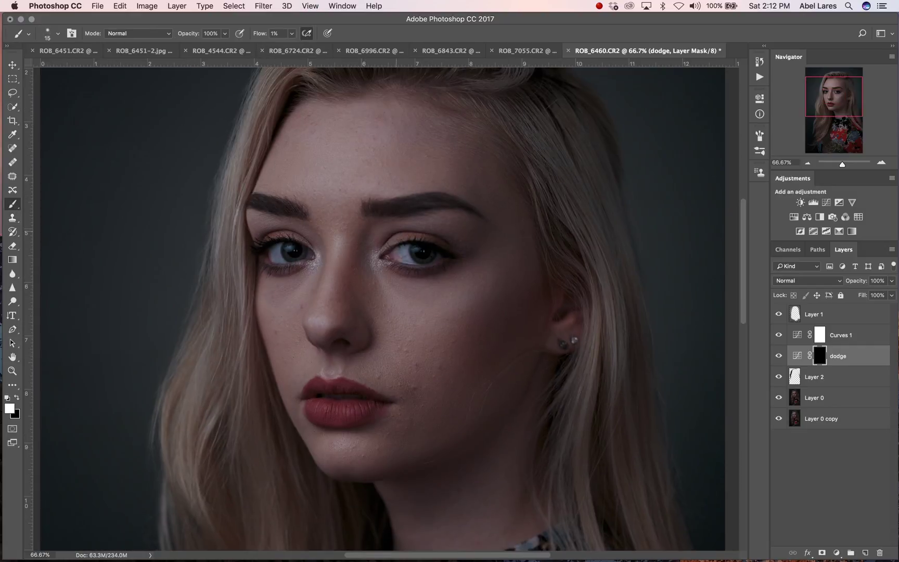
{"action": "right_click", "coordinate": [483, 305]}
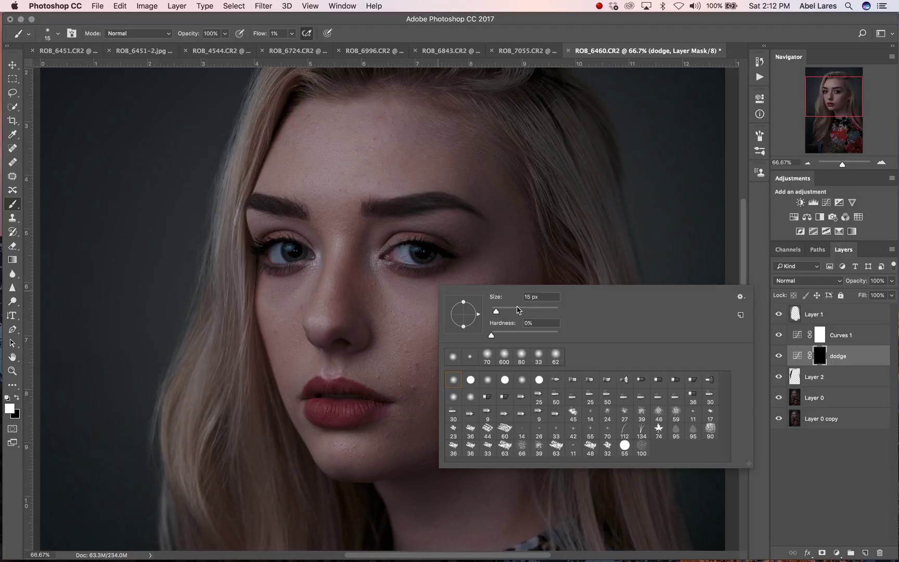
{"action": "left_click", "coordinate": [519, 311]}
{"action": "left_click", "coordinate": [528, 311]}
{"action": "key", "text": "Return"}
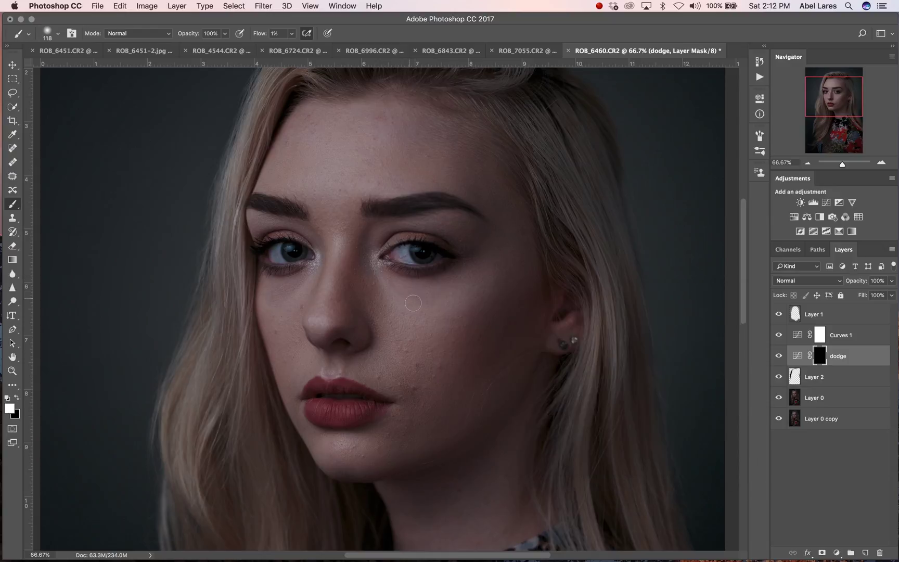
{"action": "mouse_move", "coordinate": [401, 286]}
{"action": "left_mouse_down"}
{"action": "mouse_move", "coordinate": [458, 313]}
{"action": "mouse_move", "coordinate": [427, 298]}
{"action": "left_mouse_up"}
{"action": "mouse_move", "coordinate": [276, 295]}
{"action": "left_mouse_down"}
{"action": "mouse_move", "coordinate": [306, 274]}
{"action": "mouse_move", "coordinate": [369, 276]}
{"action": "left_mouse_up"}
{"action": "left_click_drag", "start_coordinate": [375, 149], "coordinate": [407, 131]}
Dodge the bridge of the nose and the cheek below the right eye with a 146 px brush.
{"action": "right_click", "coordinate": [408, 131]}
{"action": "left_click", "coordinate": [408, 131]}
{"action": "left_click_drag", "start_coordinate": [336, 229], "coordinate": [340, 245]}
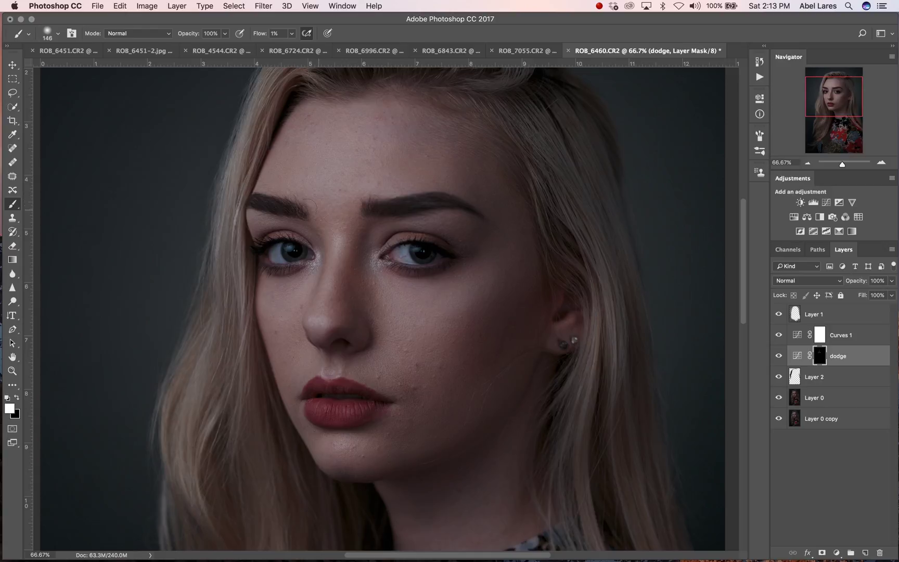
{"action": "mouse_move", "coordinate": [431, 298]}
{"action": "left_mouse_down"}
{"action": "mouse_move", "coordinate": [453, 306]}
{"action": "mouse_move", "coordinate": [491, 284]}
{"action": "mouse_move", "coordinate": [475, 275]}
{"action": "mouse_move", "coordinate": [454, 298]}
{"action": "mouse_move", "coordinate": [471, 292]}
{"action": "mouse_move", "coordinate": [485, 275]}
{"action": "mouse_move", "coordinate": [400, 301]}
{"action": "mouse_move", "coordinate": [448, 291]}
{"action": "mouse_move", "coordinate": [475, 265]}
{"action": "mouse_move", "coordinate": [479, 283]}
{"action": "left_mouse_up"}
Set the brush size to 59 px for finer work on the face.
{"action": "scroll", "coordinate": [440, 367], "scroll_direction": "up", "scroll_amount": 3}
{"action": "right_click", "coordinate": [271, 355]}
{"action": "left_click_drag", "start_coordinate": [382, 398], "coordinate": [348, 398]}
{"action": "key", "text": "Return"}
Create a new layer named clean up crew and place it between Layer 2 and Layer 0.
{"action": "left_click", "coordinate": [832, 379]}
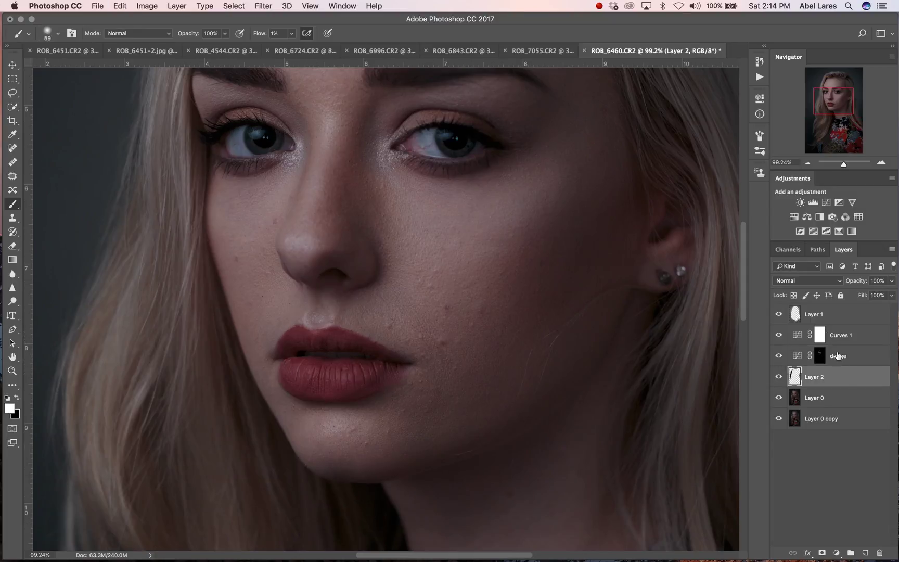
{"action": "left_click", "coordinate": [865, 552]}
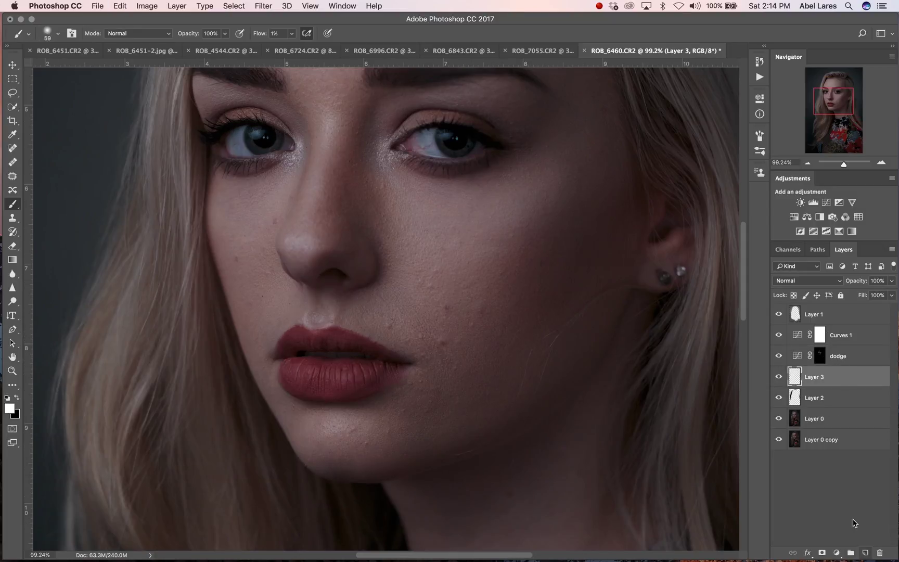
{"action": "double_click", "coordinate": [815, 378]}
{"action": "type", "text": "d"}
{"action": "type", "text": "lean up crew"}
{"action": "key", "text": "Return"}
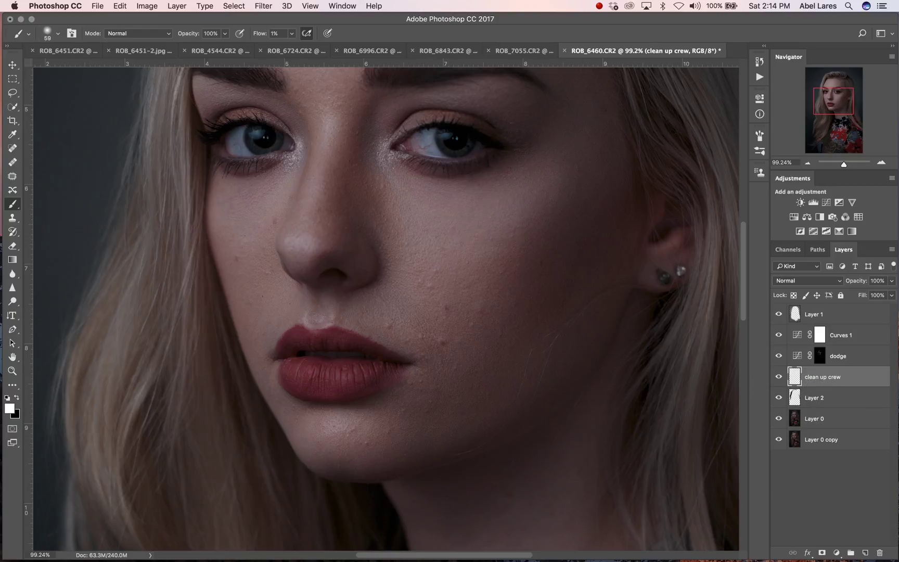
{"action": "left_click_drag", "start_coordinate": [852, 382], "coordinate": [844, 400]}
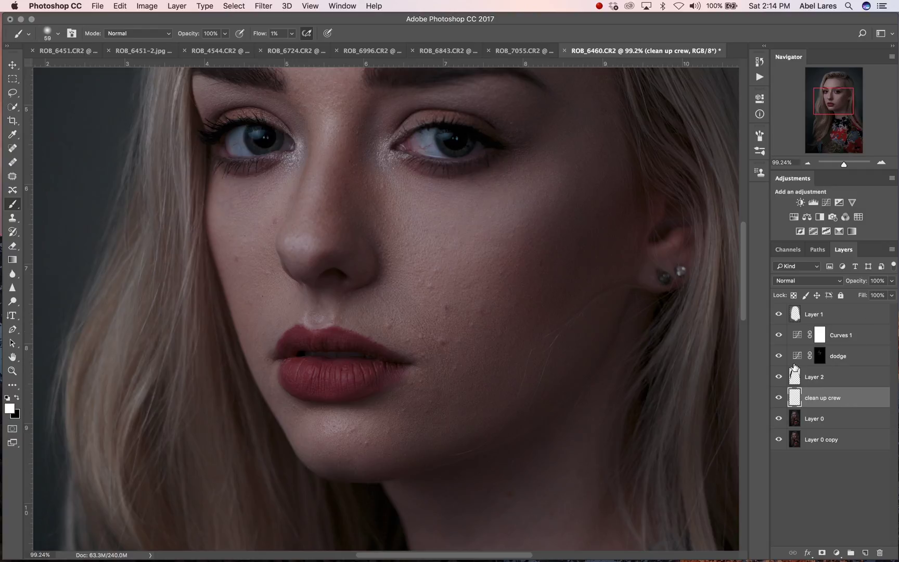
Choose the Healing Brush and set it to 32 px for the blemishes beside the mouth.
{"action": "scroll", "coordinate": [510, 291], "scroll_direction": "up", "scroll_amount": 10}
{"action": "scroll", "coordinate": [510, 291], "scroll_direction": "down", "scroll_amount": 2}
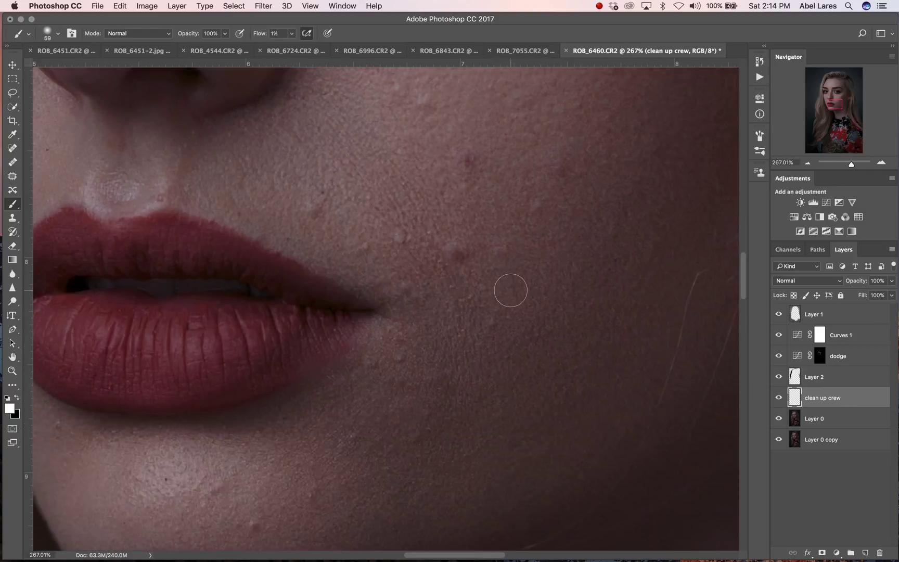
{"action": "left_click", "coordinate": [12, 162]}
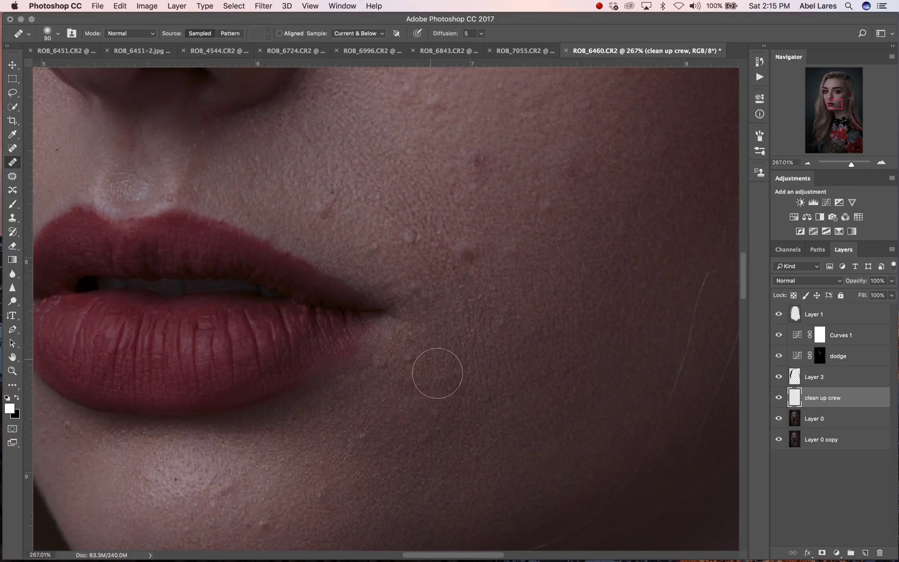
{"action": "right_click", "coordinate": [395, 202]}
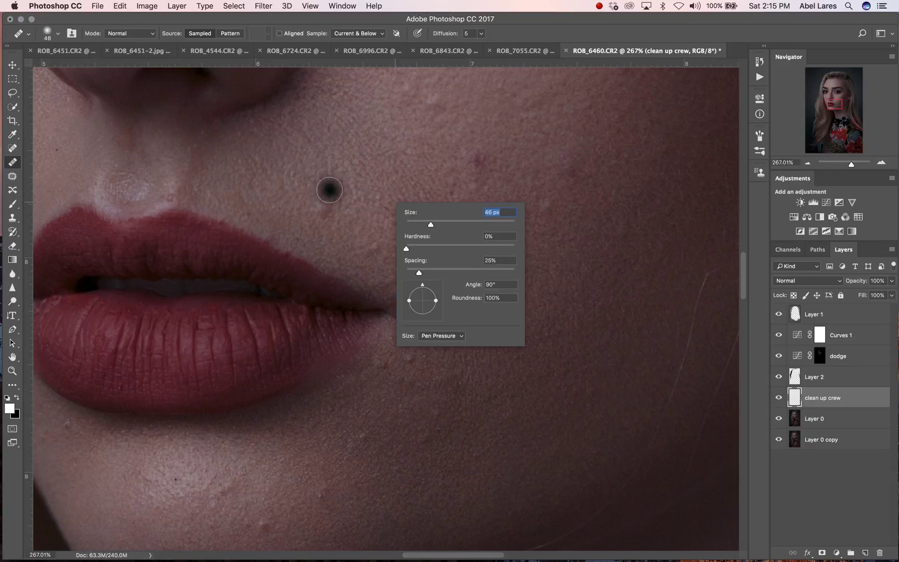
{"action": "type", "text": "38"}
{"action": "key", "text": "Tab"}
{"action": "left_click", "coordinate": [420, 227]}
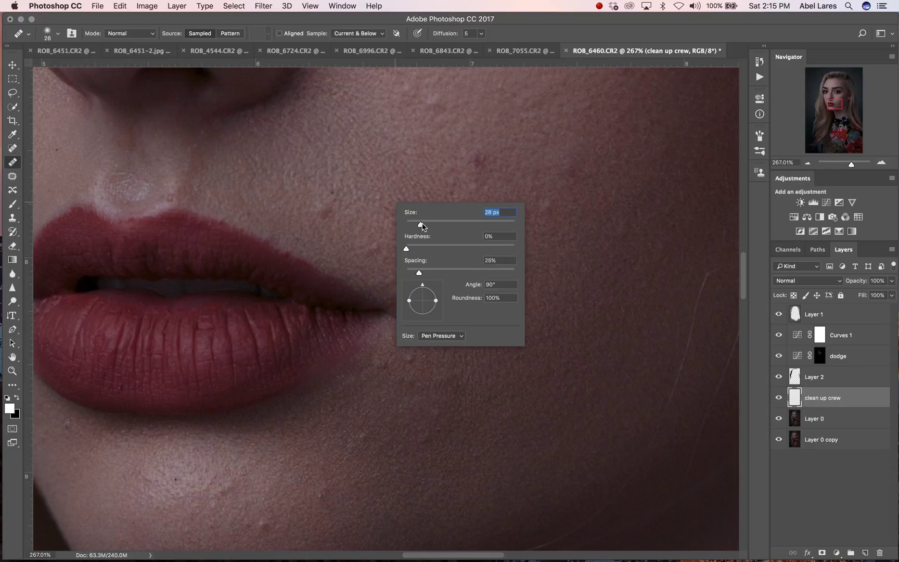
{"action": "left_click", "coordinate": [376, 237]}
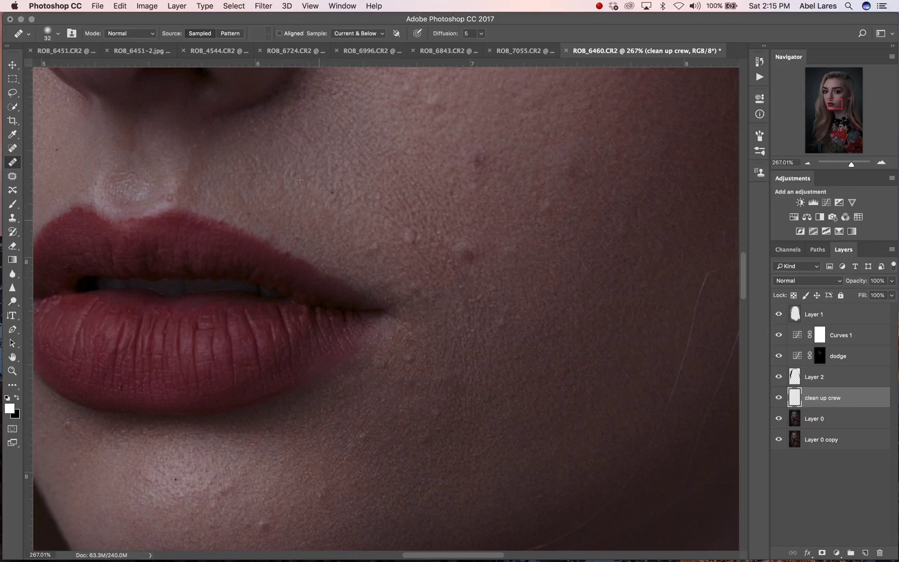
Heal the blemishes near the corner of the mouth and on the lower cheek.
{"action": "left_click", "coordinate": [410, 239]}
{"action": "left_click", "coordinate": [468, 256]}
{"action": "left_click", "coordinate": [479, 159]}
{"action": "left_click", "coordinate": [410, 361]}
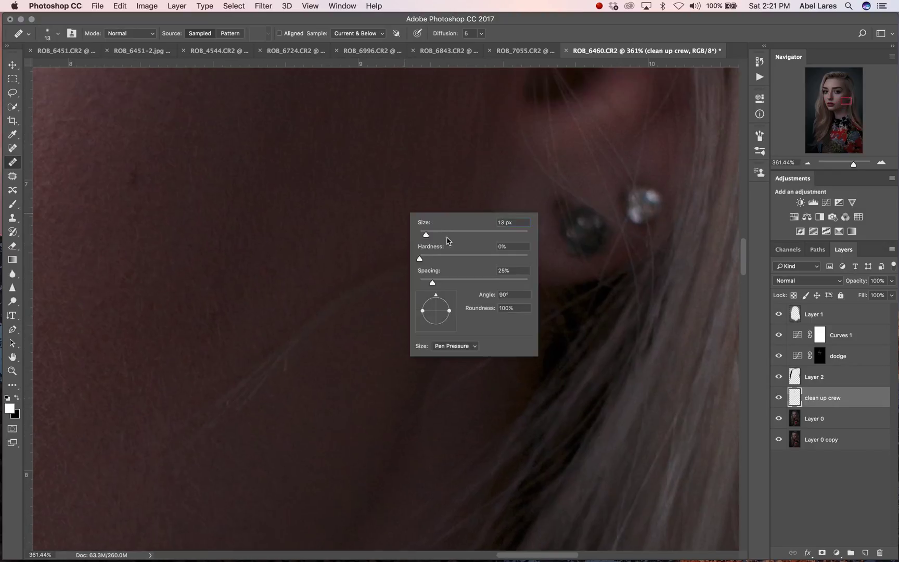
Heal away the stray hair crossing the jaw below the earrings with a 46 px brush.
{"action": "key", "text": "Return"}
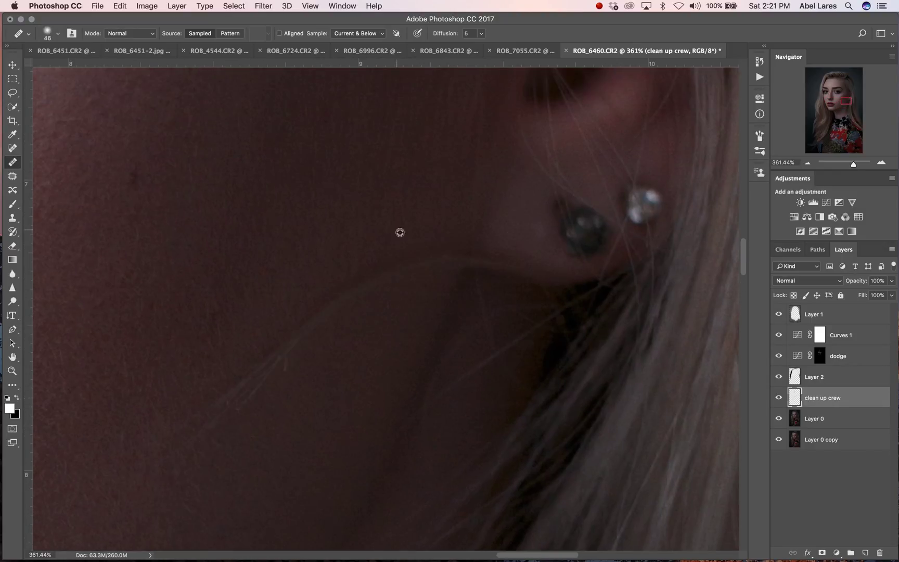
{"action": "left_click_drag", "start_coordinate": [353, 290], "coordinate": [291, 340]}
{"action": "scroll", "coordinate": [347, 447], "scroll_direction": "up", "scroll_amount": 5}
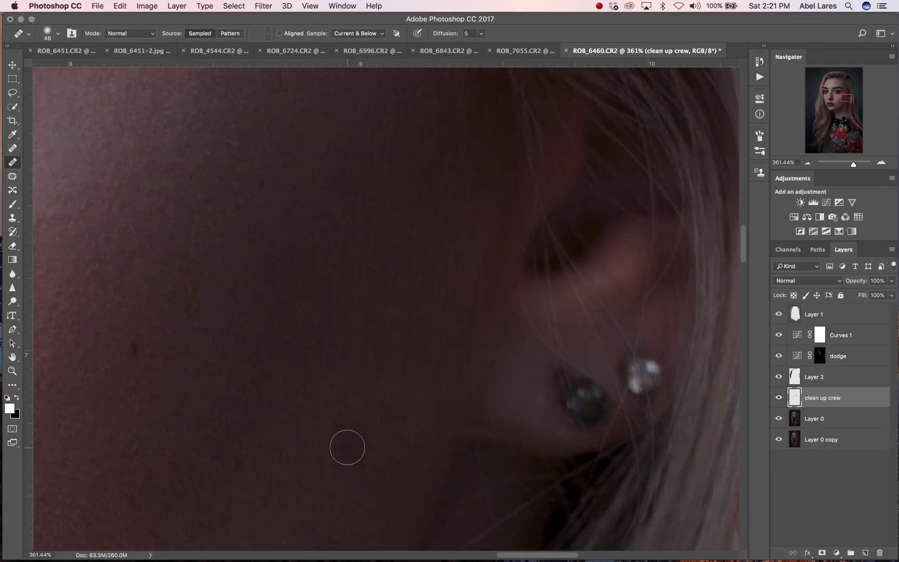
Compare the whole face with and without the healing on the clean up crew layer, leaving the layer visible.
{"action": "scroll", "coordinate": [509, 315], "scroll_direction": "down", "scroll_amount": 10}
{"action": "left_click", "coordinate": [778, 398]}
{"action": "left_click", "coordinate": [779, 398]}
{"action": "left_click", "coordinate": [779, 399]}
{"action": "left_click", "coordinate": [779, 398]}
{"action": "left_click", "coordinate": [779, 398]}
{"action": "left_click", "coordinate": [779, 399]}
{"action": "left_click", "coordinate": [779, 399]}
{"action": "left_click", "coordinate": [778, 399]}
{"action": "left_click", "coordinate": [778, 399]}
{"action": "left_click", "coordinate": [778, 399]}
{"action": "left_click", "coordinate": [778, 399]}
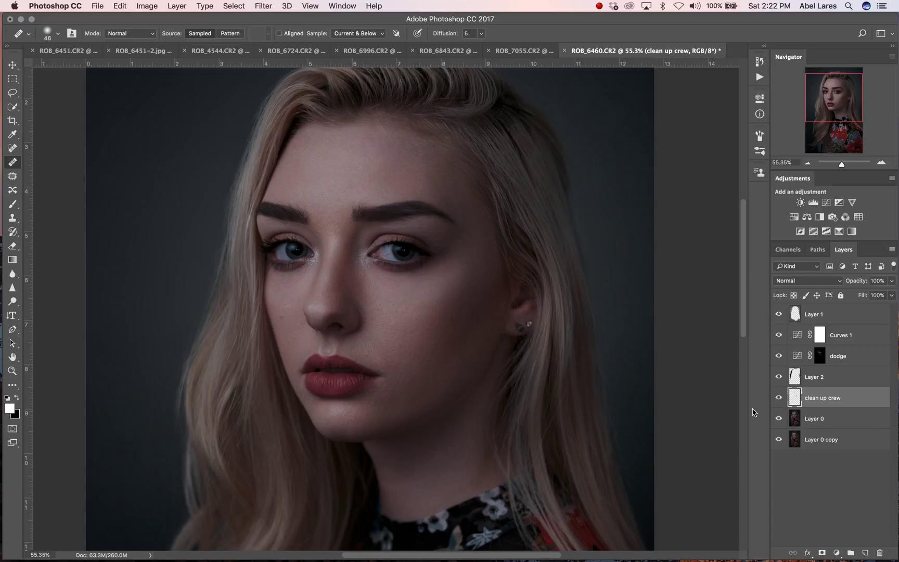
Switch to the Clone Stamp with a 10 px brush for the skin between the eyes.
{"action": "scroll", "coordinate": [402, 357], "scroll_direction": "up", "scroll_amount": 6}
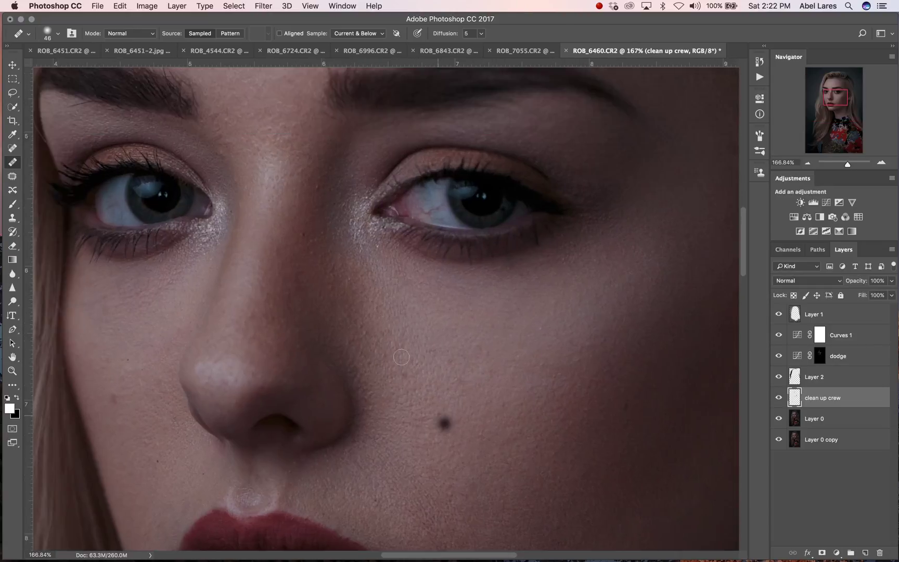
{"action": "scroll", "coordinate": [404, 350], "scroll_direction": "up", "scroll_amount": 4}
{"action": "scroll", "coordinate": [403, 349], "scroll_direction": "up", "scroll_amount": 5}
{"action": "scroll", "coordinate": [403, 350], "scroll_direction": "left", "scroll_amount": 4}
{"action": "key", "text": "s"}
{"action": "key", "text": "bracketleft"}
{"action": "key", "text": "bracketleft"}
{"action": "key", "text": "bracketleft"}
{"action": "key", "text": "bracketleft"}
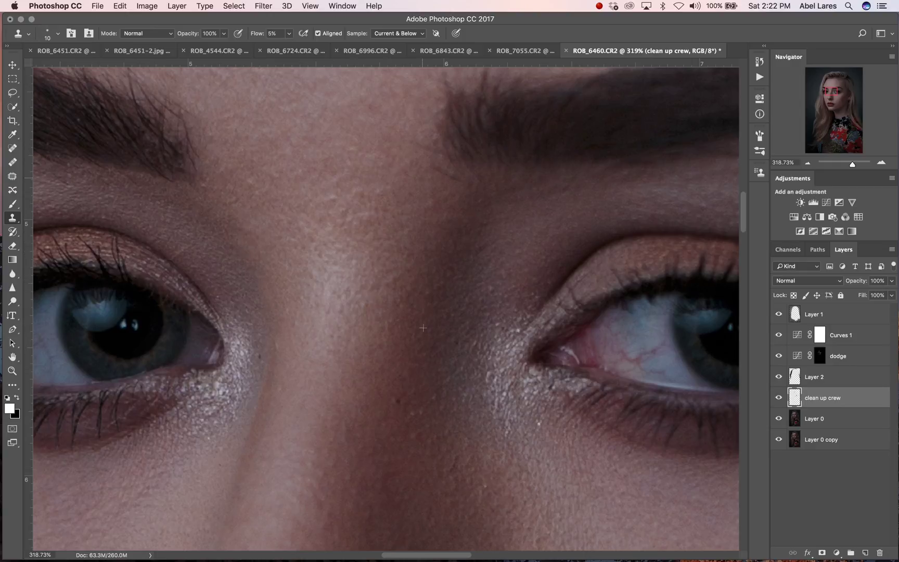
Sample clean skin and clone it over the area between the eyebrows with an enlarged brush.
{"action": "left_click", "coordinate": [378, 209], "text": "alt"}
{"action": "right_click", "coordinate": [374, 250]}
{"action": "left_click_drag", "start_coordinate": [432, 275], "coordinate": [445, 275]}
{"action": "left_click", "coordinate": [386, 213]}
{"action": "scroll", "coordinate": [383, 217], "scroll_direction": "up", "scroll_amount": 10}
{"action": "left_click", "coordinate": [173, 249]}
{"action": "key", "text": "super+z"}
Set the Clone Stamp brush to 67 px for smoothing the skin on the lower face.
{"action": "scroll", "coordinate": [416, 351], "scroll_direction": "down", "scroll_amount": 15}
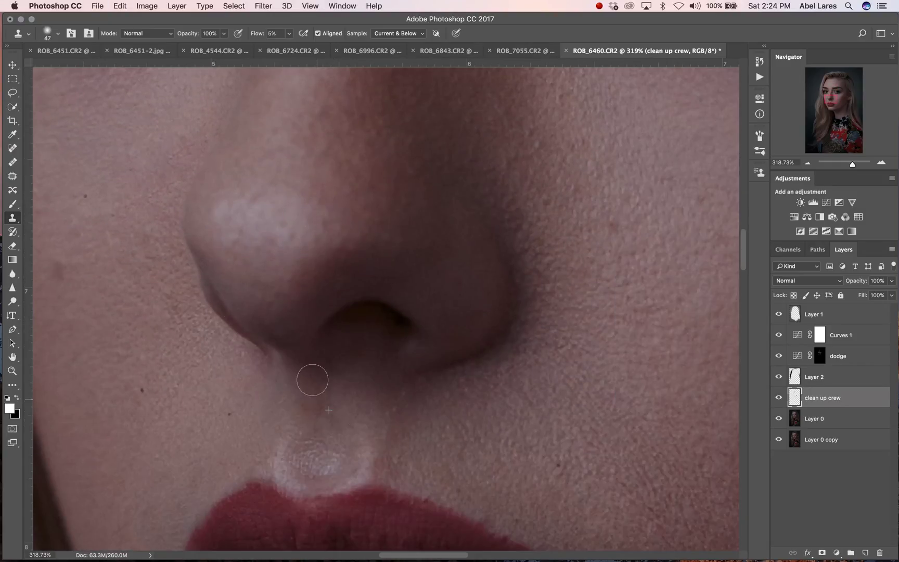
{"action": "scroll", "coordinate": [313, 379], "scroll_direction": "down", "scroll_amount": 4}
{"action": "right_click", "coordinate": [415, 366]}
{"action": "left_click_drag", "start_coordinate": [484, 393], "coordinate": [477, 395]}
{"action": "key", "text": "Return"}
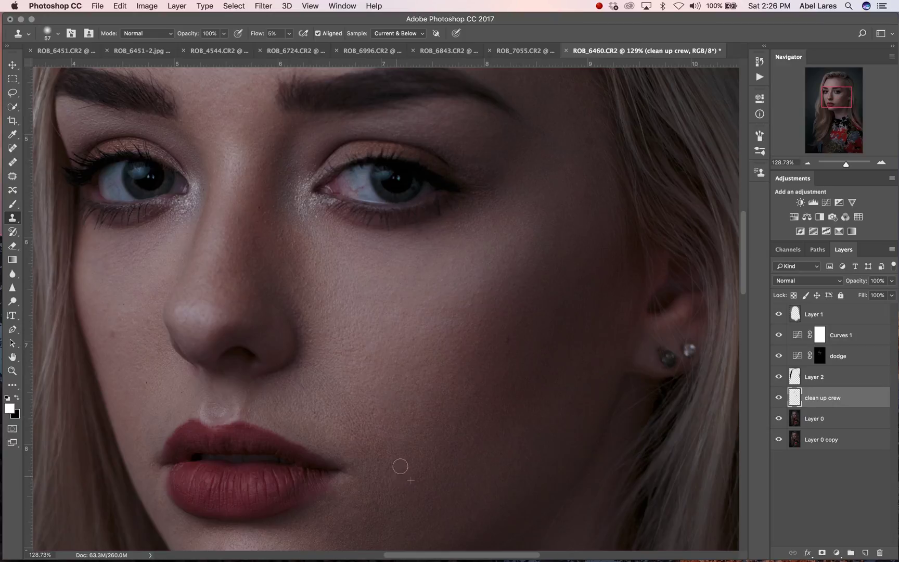
Examine the cloned skin across the cheeks, nose, mouth and chin, and view the whole portrait.
{"action": "scroll", "coordinate": [476, 330], "scroll_direction": "down", "scroll_amount": 2}
{"action": "scroll", "coordinate": [475, 329], "scroll_direction": "right", "scroll_amount": 2}
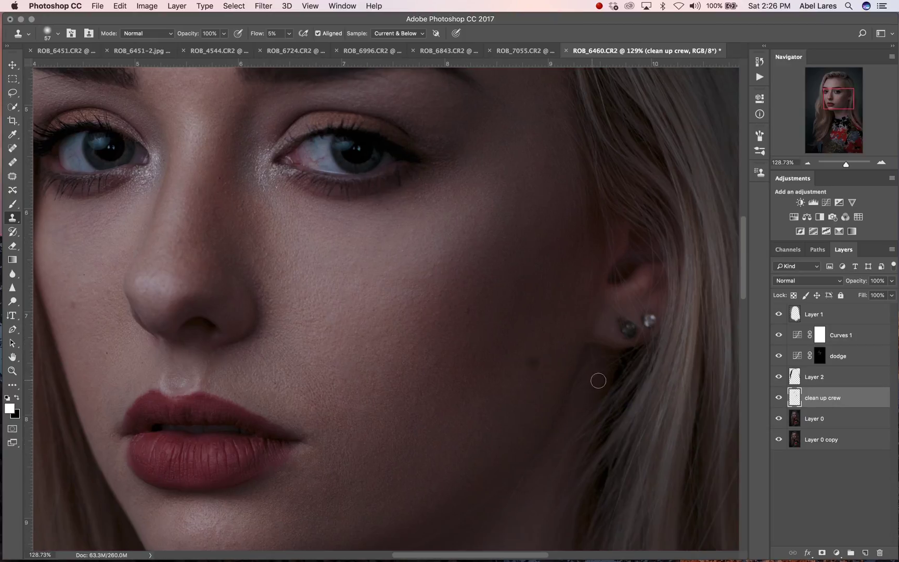
{"action": "scroll", "coordinate": [520, 301], "scroll_direction": "up", "scroll_amount": 3}
{"action": "scroll", "coordinate": [519, 300], "scroll_direction": "left", "scroll_amount": 2}
{"action": "scroll", "coordinate": [519, 301], "scroll_direction": "down", "scroll_amount": 5}
{"action": "scroll", "coordinate": [519, 300], "scroll_direction": "left", "scroll_amount": 2}
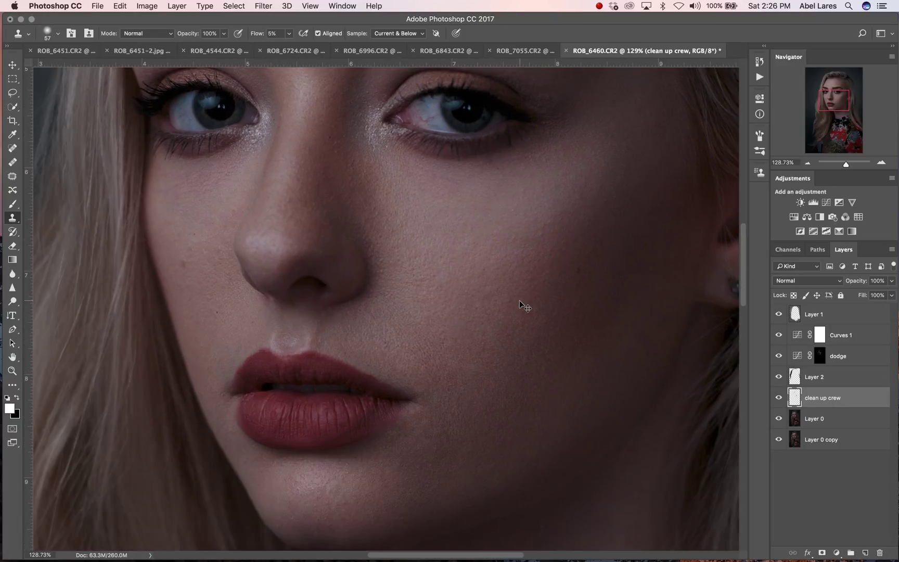
{"action": "key", "text": "super+0"}
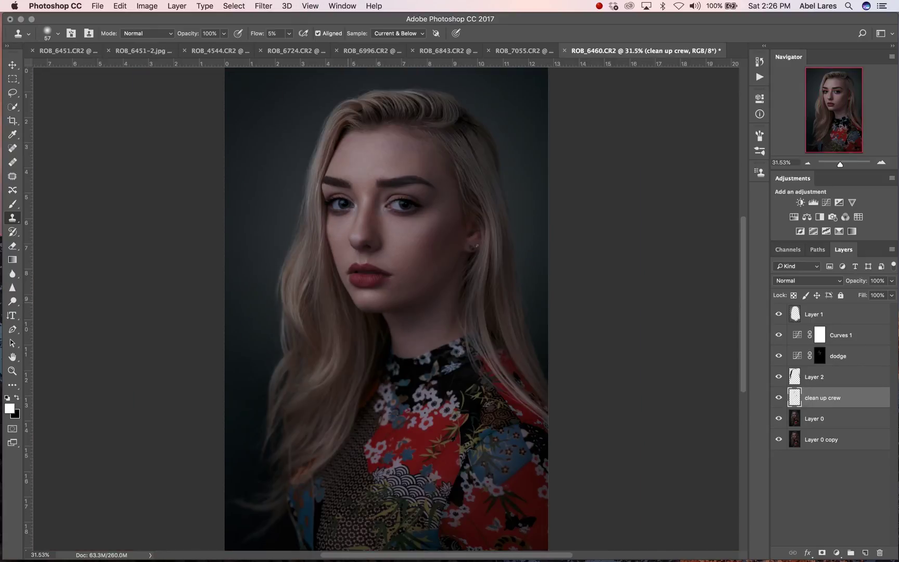
Compare the face with and without the clean up crew layer, leaving the layer visible.
{"action": "scroll", "coordinate": [348, 303], "scroll_direction": "up", "scroll_amount": 5}
{"action": "scroll", "coordinate": [348, 303], "scroll_direction": "up", "scroll_amount": 6}
{"action": "left_click", "coordinate": [779, 398]}
{"action": "left_click", "coordinate": [779, 398]}
{"action": "left_click", "coordinate": [778, 398]}
{"action": "left_click", "coordinate": [779, 398]}
{"action": "left_click", "coordinate": [779, 398]}
{"action": "left_click", "coordinate": [779, 398]}
Compare the face with and without the dodge layer and Layer 2, leaving both visible.
{"action": "left_click", "coordinate": [781, 358]}
{"action": "left_click", "coordinate": [781, 358]}
{"action": "left_click", "coordinate": [781, 358]}
{"action": "left_click", "coordinate": [781, 358]}
{"action": "left_click", "coordinate": [781, 358]}
{"action": "left_click", "coordinate": [781, 358]}
{"action": "left_click", "coordinate": [779, 377]}
{"action": "left_click", "coordinate": [779, 377]}
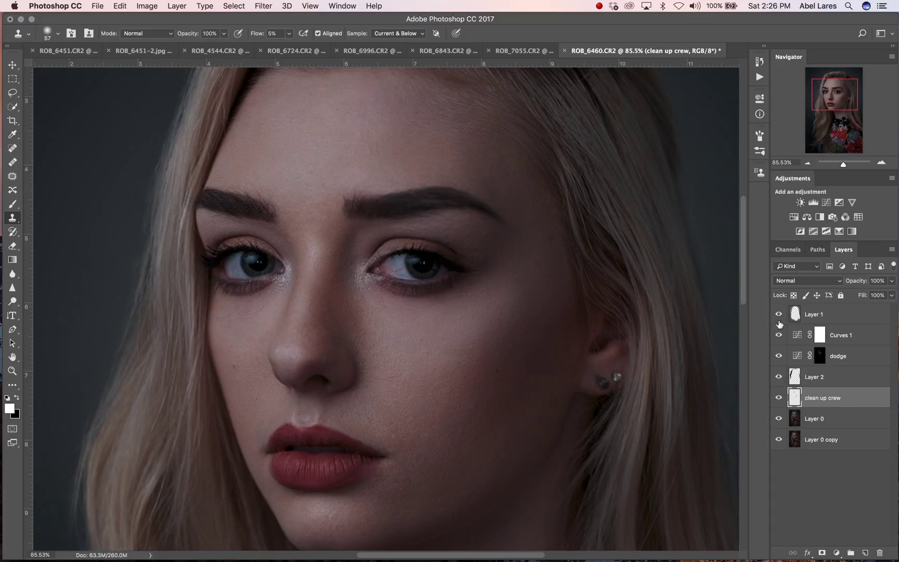
Compare the original Layer 0 copy on its own with the full retouch, leaving all layers visible.
{"action": "key", "text": "super+0"}
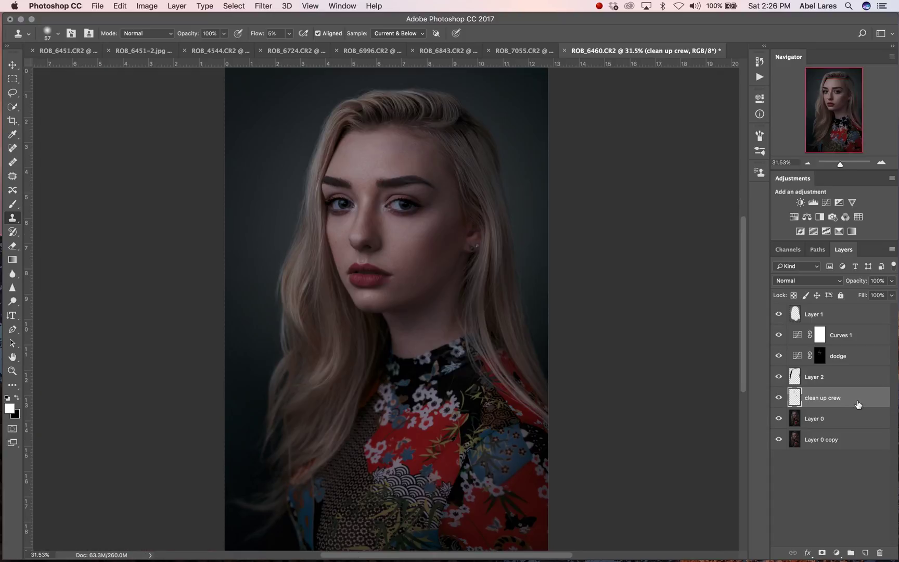
{"action": "left_click", "coordinate": [779, 441], "text": "alt"}
{"action": "left_click", "coordinate": [779, 440], "text": "alt"}
{"action": "left_click", "coordinate": [779, 440], "text": "alt"}
{"action": "left_click", "coordinate": [779, 441], "text": "alt"}
{"action": "left_click", "coordinate": [779, 440], "text": "alt"}
{"action": "left_click", "coordinate": [779, 441], "text": "alt"}
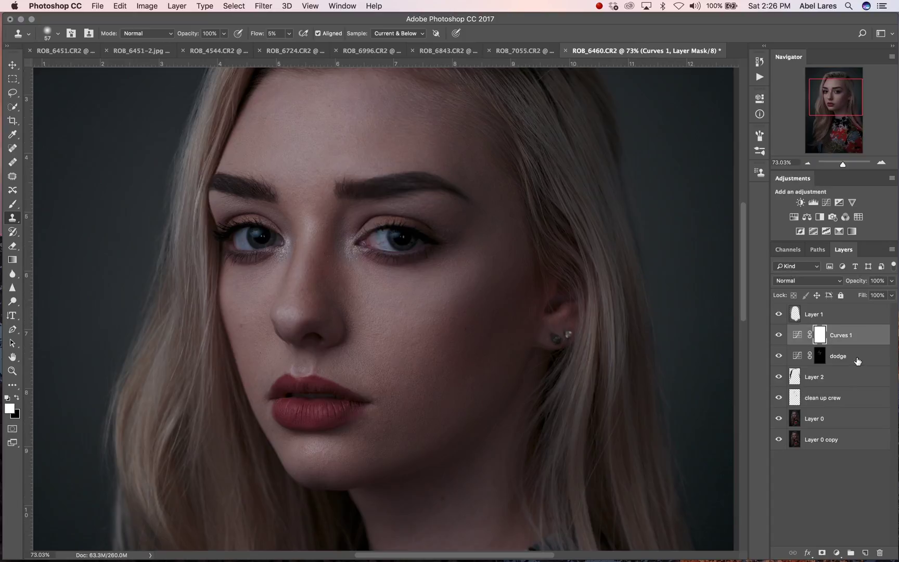
Add a Curves adjustment layer directly above the dodge layer.
{"action": "left_click", "coordinate": [859, 361]}
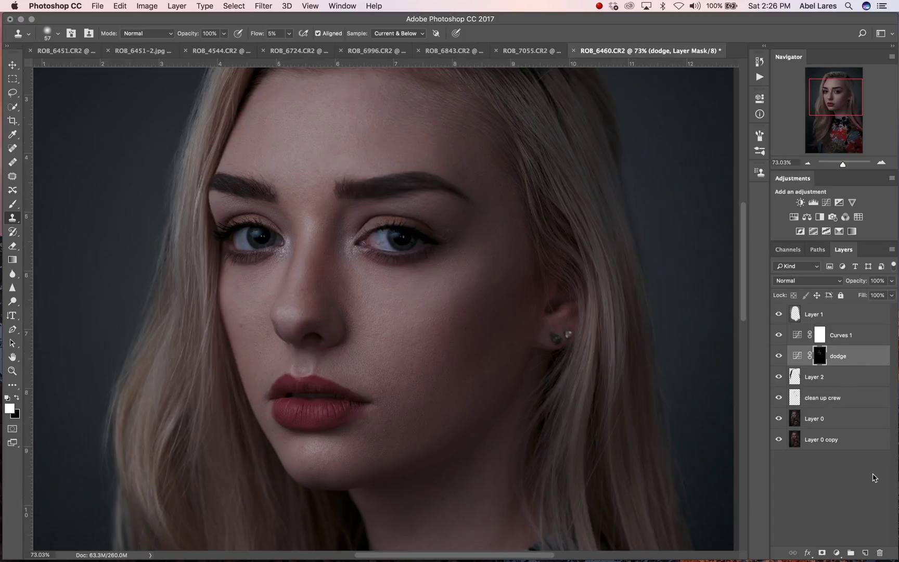
{"action": "left_click", "coordinate": [849, 508]}
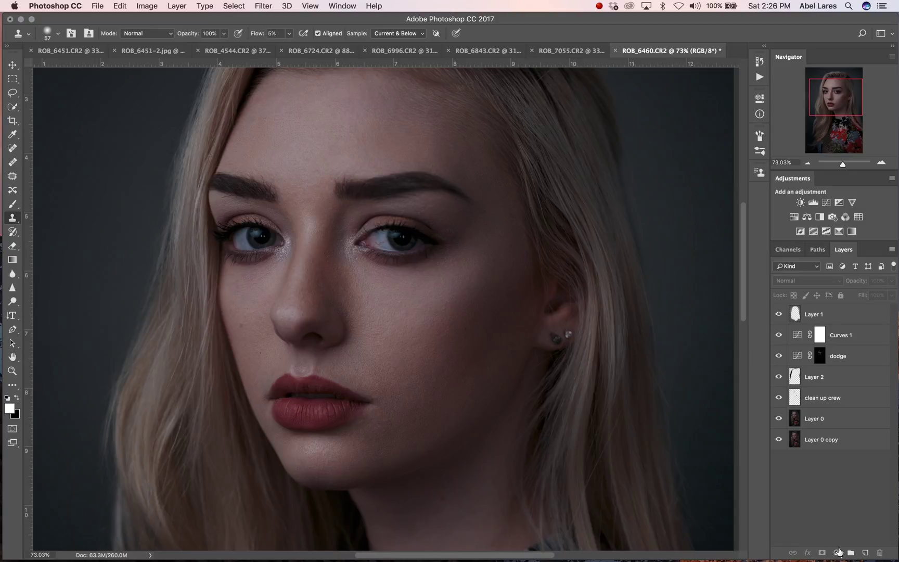
{"action": "left_click", "coordinate": [854, 362]}
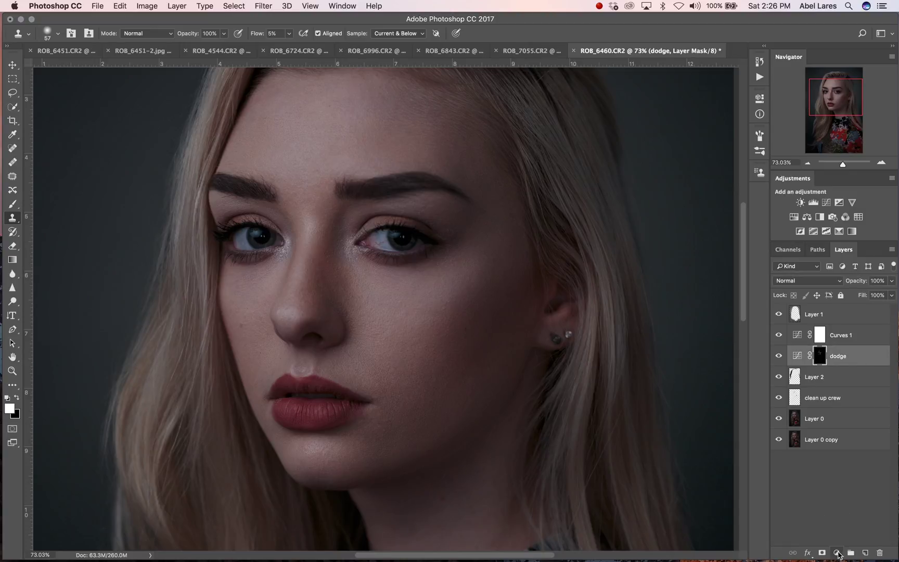
{"action": "left_click", "coordinate": [836, 552]}
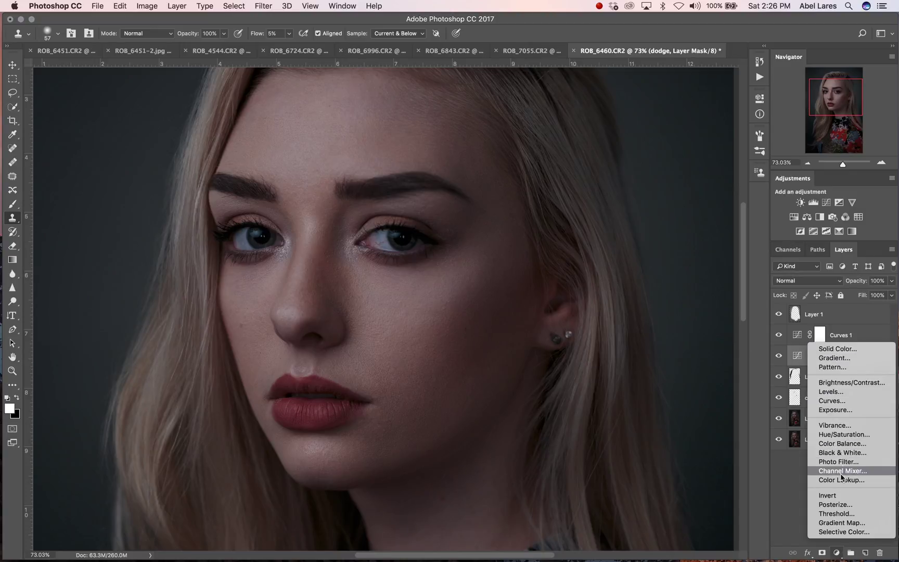
{"action": "left_click", "coordinate": [833, 400]}
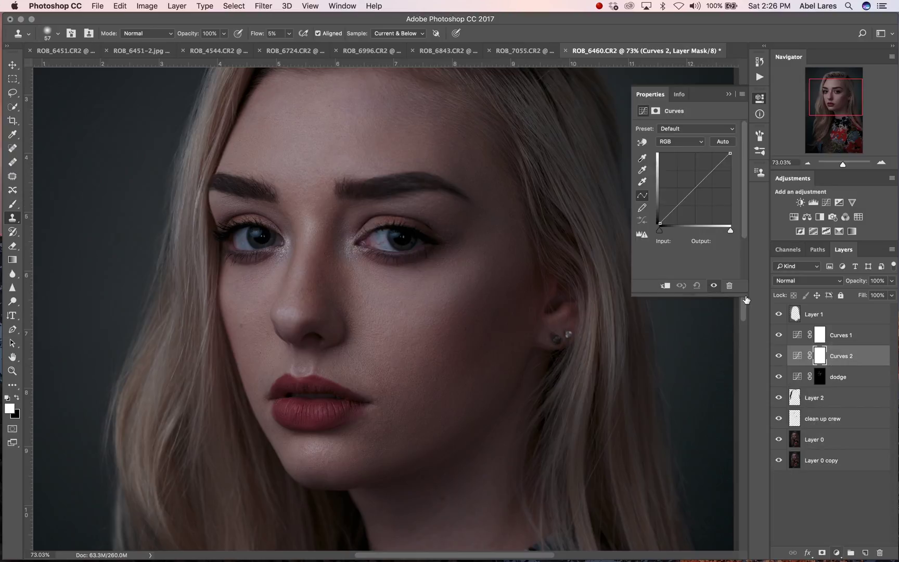
Lower the midtones of the new curve to darken the image and rename the adjustment layer burn.
{"action": "left_click", "coordinate": [695, 195]}
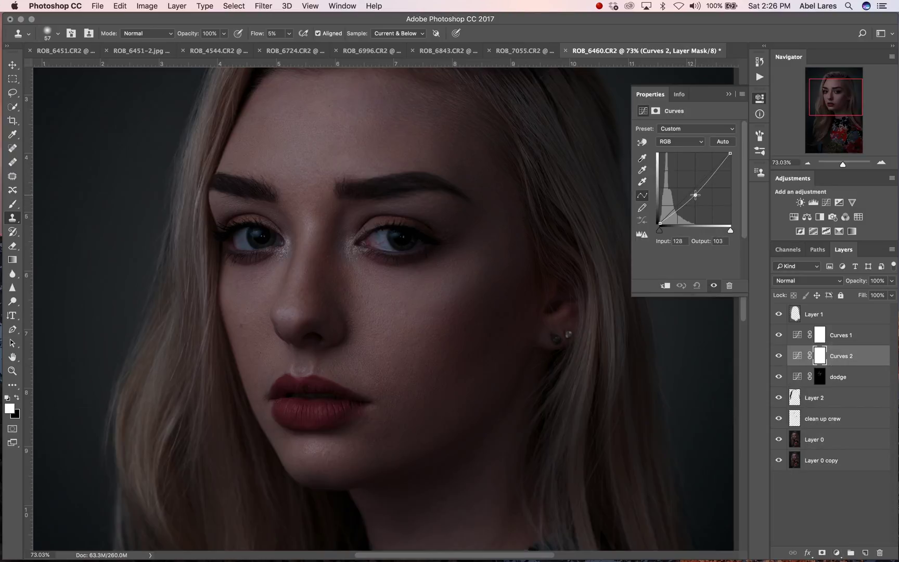
{"action": "left_click_drag", "start_coordinate": [696, 195], "coordinate": [696, 196]}
{"action": "left_click", "coordinate": [730, 95]}
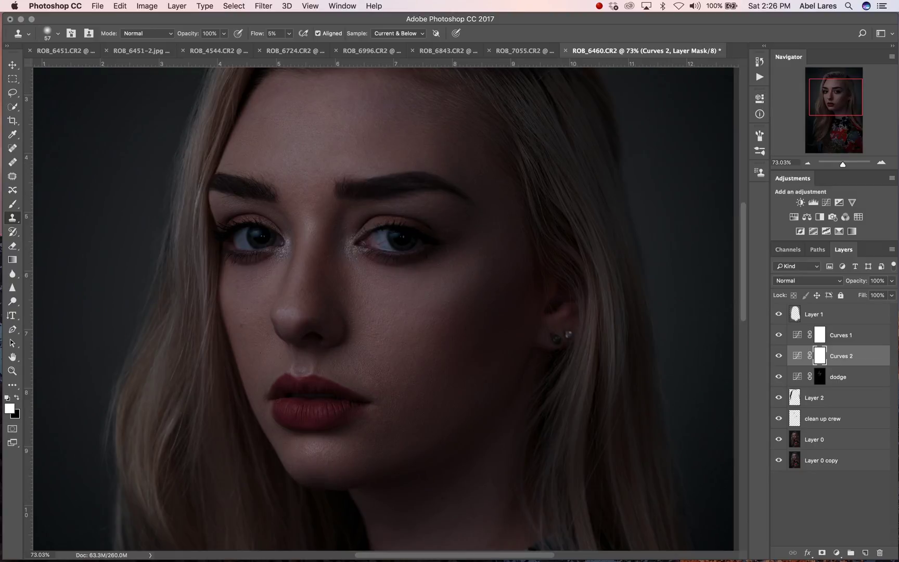
{"action": "double_click", "coordinate": [843, 357]}
{"action": "type", "text": "burn"}
{"action": "key", "text": "Return"}
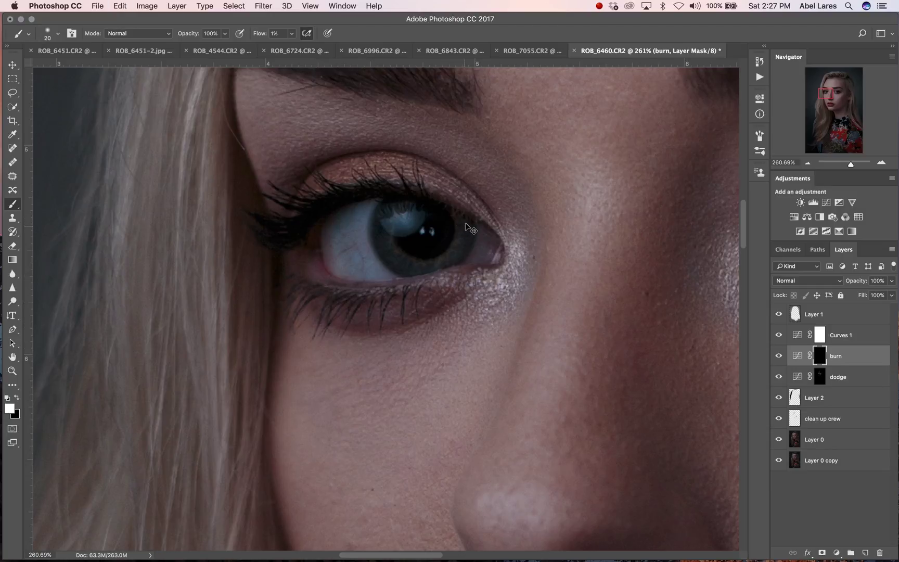
Paint white on the burn mask around the irises and lash lines with a 20 px brush at 1% flow.
{"action": "left_click_drag", "start_coordinate": [453, 237], "coordinate": [454, 231]}
{"action": "left_click_drag", "start_coordinate": [307, 240], "coordinate": [313, 245]}
{"action": "mouse_move", "coordinate": [427, 186]}
{"action": "left_mouse_down"}
{"action": "mouse_move", "coordinate": [517, 225]}
{"action": "mouse_move", "coordinate": [311, 300]}
{"action": "left_mouse_up"}
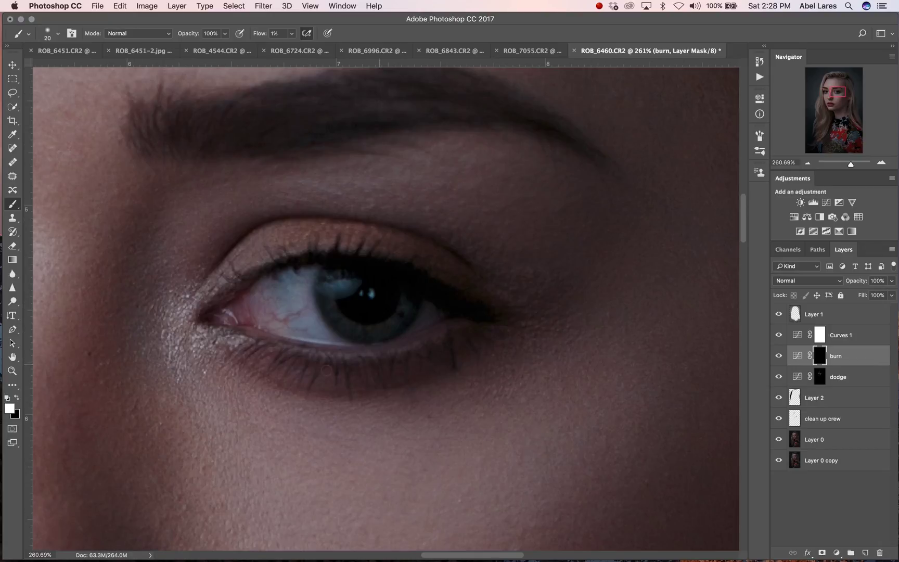
Set the brush to 3% flow and 7 px for finer burning along the eye's lower lash line.
{"action": "left_click", "coordinate": [292, 33]}
{"action": "left_click_drag", "start_coordinate": [292, 47], "coordinate": [293, 48]}
{"action": "right_click", "coordinate": [423, 331]}
{"action": "left_click_drag", "start_coordinate": [454, 360], "coordinate": [450, 360]}
{"action": "left_click", "coordinate": [493, 344]}
Compare the eyes with and without the burn layer, leaving the layer visible.
{"action": "left_click", "coordinate": [780, 356]}
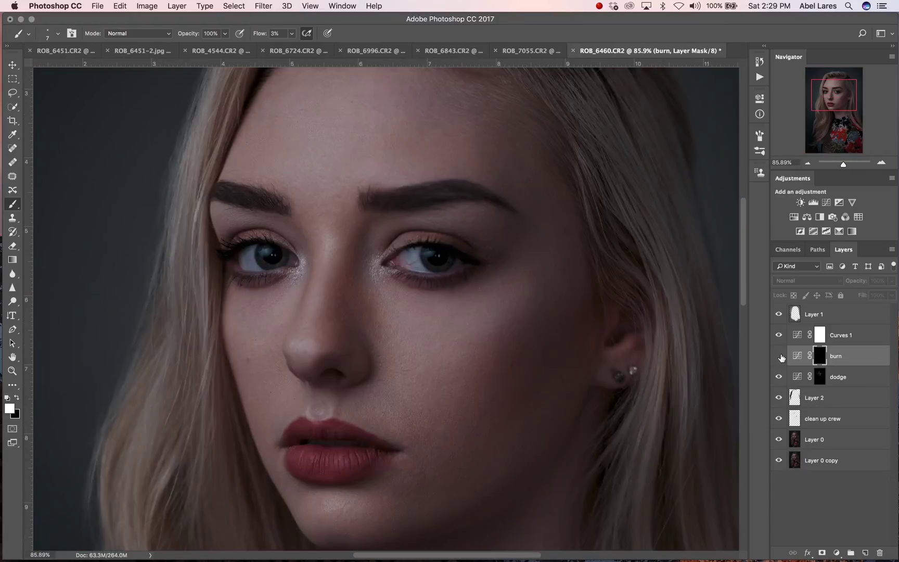
{"action": "left_click", "coordinate": [781, 357]}
{"action": "left_click", "coordinate": [781, 357]}
{"action": "left_click", "coordinate": [781, 357]}
Enlarge the soft brush to 143 px for burning the broader shadow areas of the portrait.
{"action": "scroll", "coordinate": [482, 359], "scroll_direction": "up", "scroll_amount": 5}
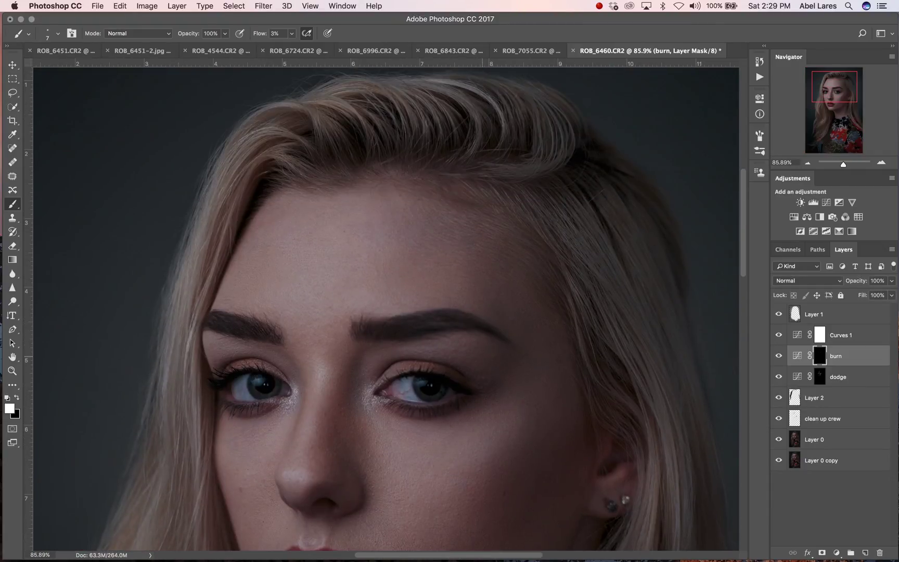
{"action": "scroll", "coordinate": [482, 356], "scroll_direction": "down", "scroll_amount": 5}
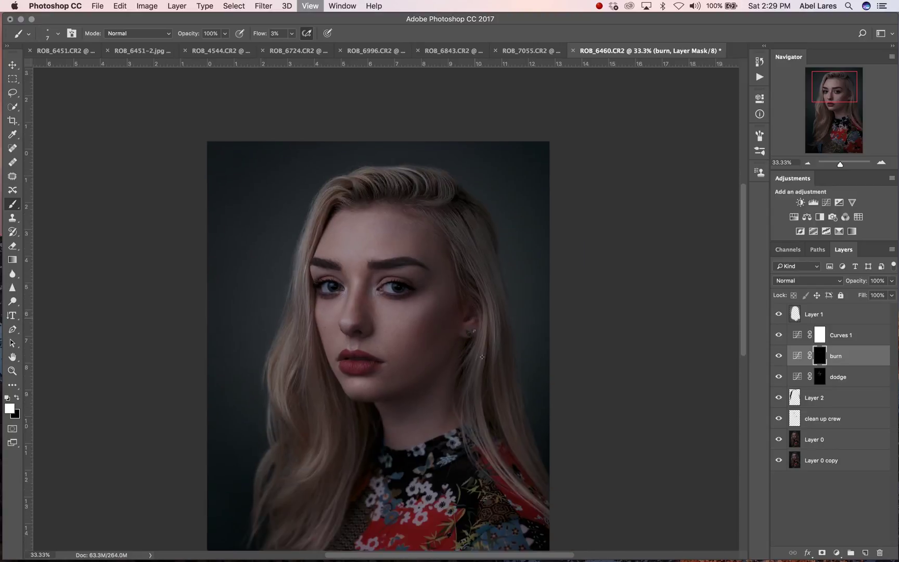
{"action": "scroll", "coordinate": [482, 356], "scroll_direction": "up", "scroll_amount": 5}
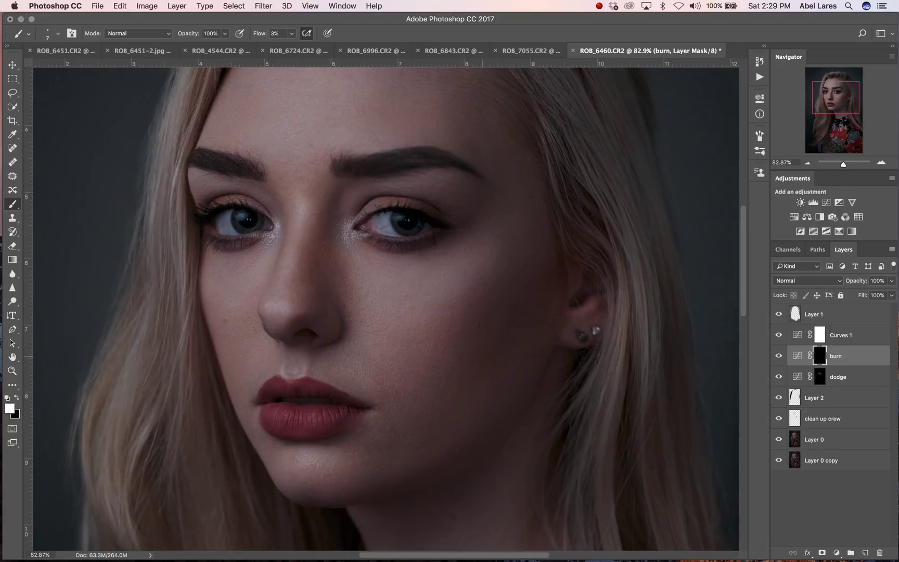
{"action": "scroll", "coordinate": [482, 357], "scroll_direction": "down", "scroll_amount": 1}
{"action": "scroll", "coordinate": [482, 356], "scroll_direction": "down", "scroll_amount": 1}
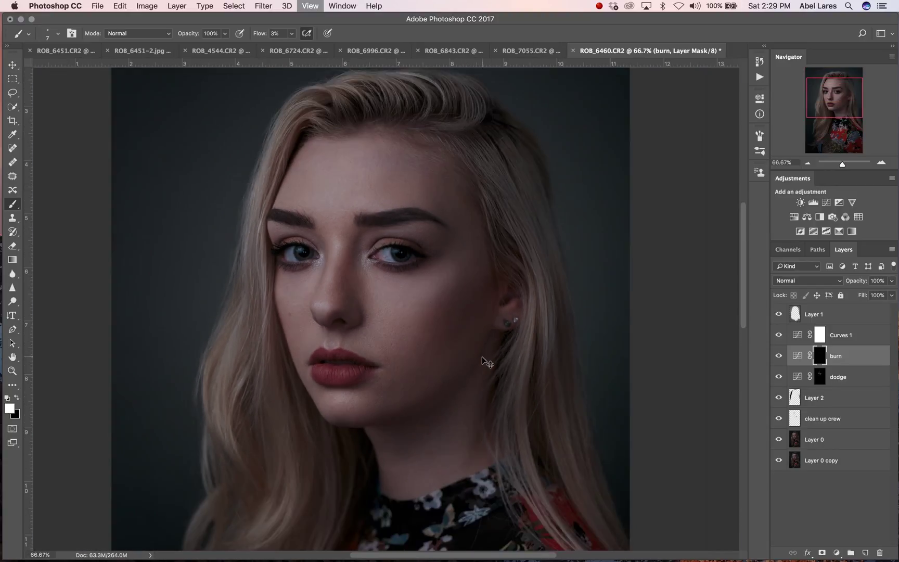
{"action": "right_click", "coordinate": [318, 235]}
{"action": "left_click", "coordinate": [390, 229]}
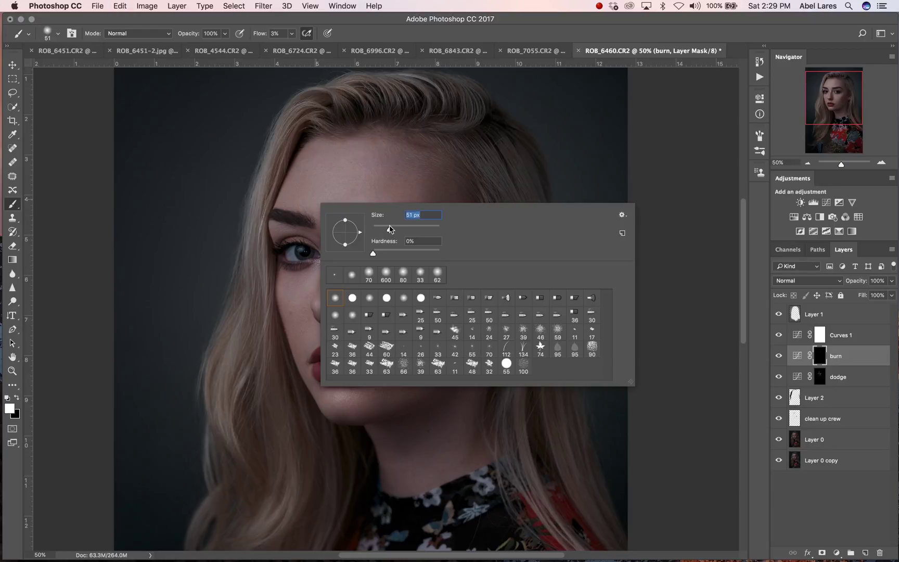
{"action": "key", "text": "bracketright"}
{"action": "key", "text": "bracketright"}
{"action": "key", "text": "bracketright"}
{"action": "key", "text": "bracketright"}
{"action": "key", "text": "bracketright"}
{"action": "left_click_drag", "start_coordinate": [407, 229], "coordinate": [411, 231]}
{"action": "left_click", "coordinate": [409, 123]}
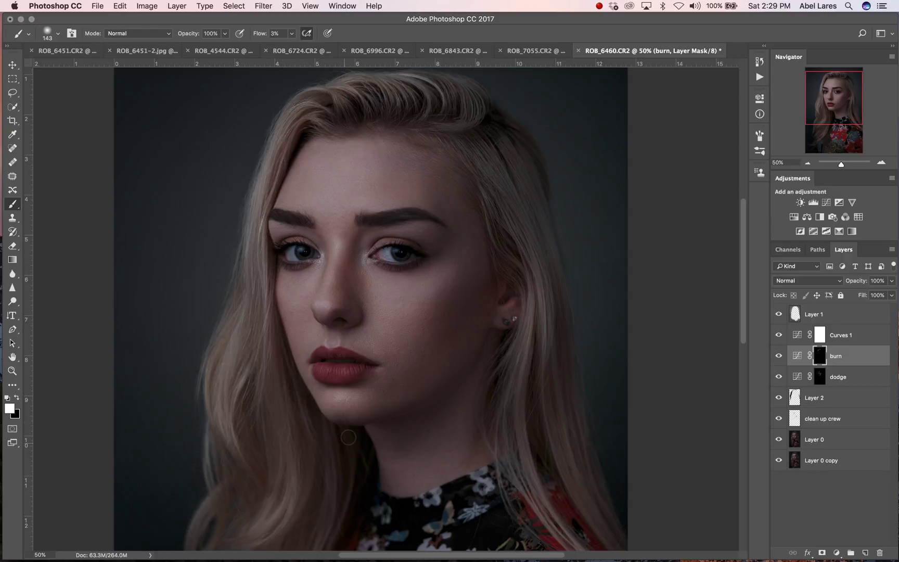
Burn the shadows along the jaw toward the ear and in the hair on the burn mask at 3% flow.
{"action": "mouse_move", "coordinate": [404, 414]}
{"action": "left_mouse_down"}
{"action": "mouse_move", "coordinate": [466, 374]}
{"action": "mouse_move", "coordinate": [494, 326]}
{"action": "left_mouse_up"}
{"action": "scroll", "coordinate": [448, 125], "scroll_direction": "down", "scroll_amount": 5}
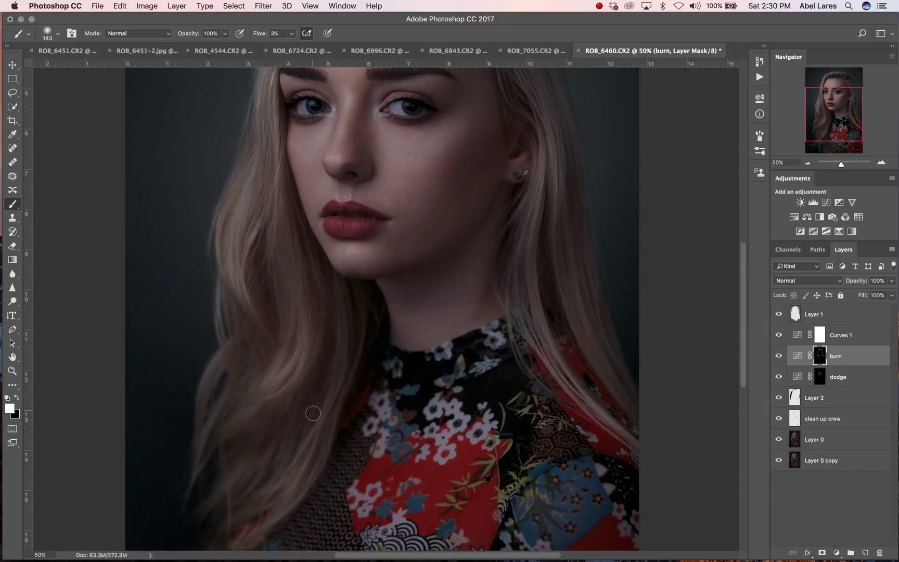
{"action": "scroll", "coordinate": [443, 386], "scroll_direction": "right", "scroll_amount": 7}
{"action": "scroll", "coordinate": [443, 386], "scroll_direction": "down", "scroll_amount": 3}
{"action": "scroll", "coordinate": [260, 159], "scroll_direction": "up", "scroll_amount": 7}
{"action": "scroll", "coordinate": [260, 159], "scroll_direction": "left", "scroll_amount": 4}
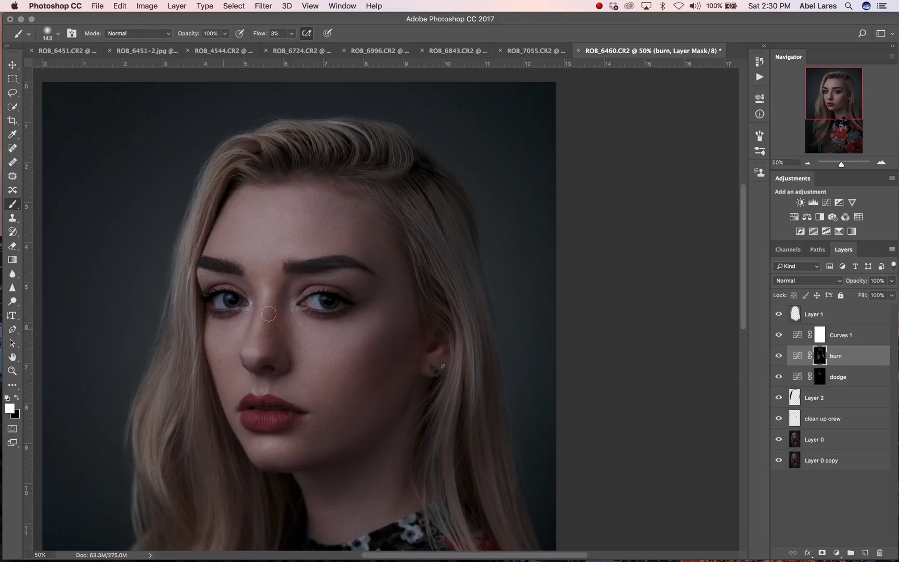
Switch to the dodge layer's mask and raise the brush flow to 5% for work on the eyes.
{"action": "scroll", "coordinate": [285, 310], "scroll_direction": "up", "scroll_amount": 5}
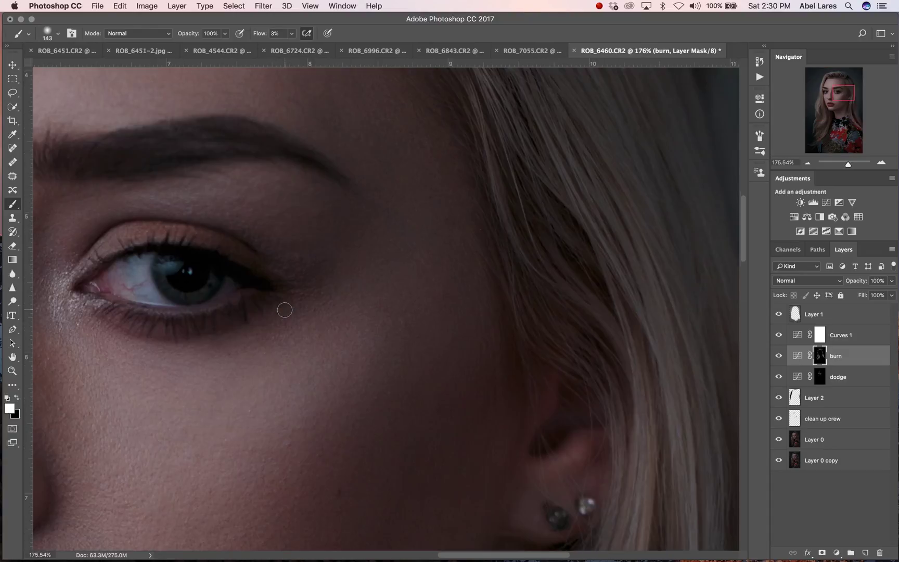
{"action": "left_click", "coordinate": [867, 378]}
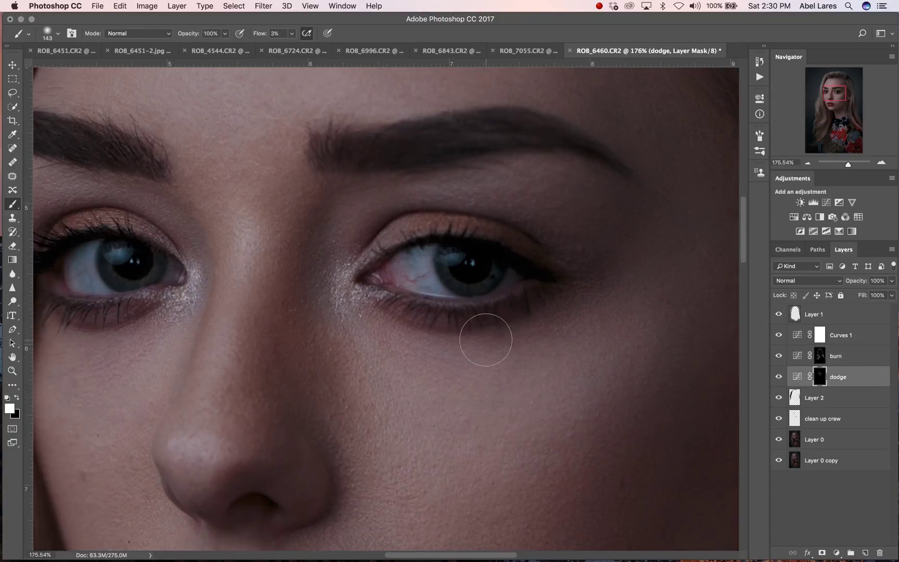
{"action": "scroll", "coordinate": [489, 338], "scroll_direction": "up", "scroll_amount": 4}
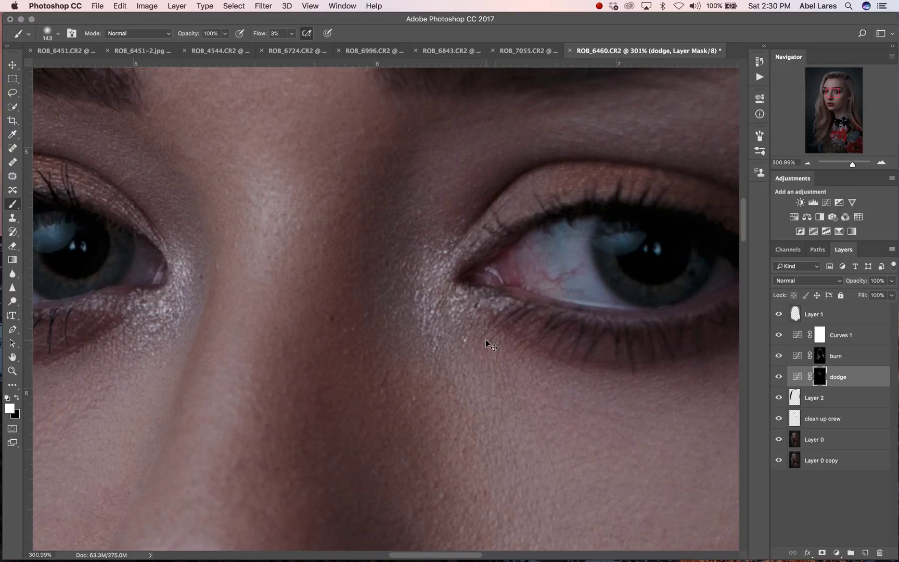
{"action": "key", "text": "super+minus"}
{"action": "key", "text": "super+minus"}
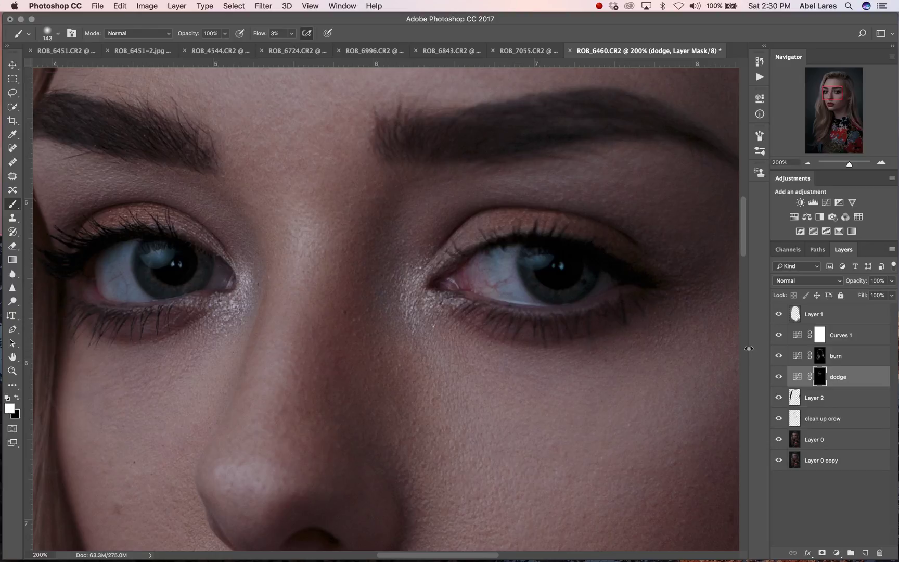
{"action": "left_click", "coordinate": [292, 34]}
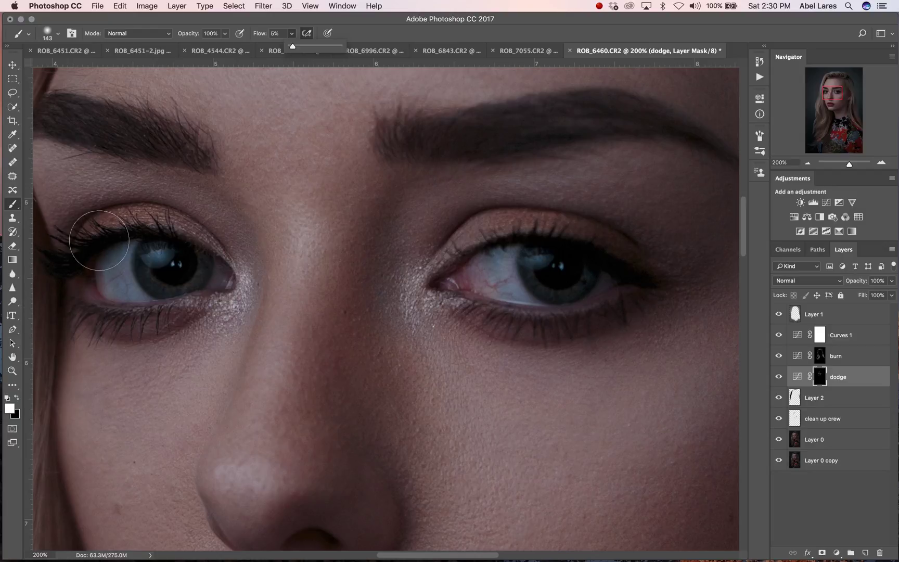
Reduce the brush size to 15 px for fine dodging inside the irises.
{"action": "key", "text": "bracketleft"}
{"action": "key", "text": "bracketleft"}
{"action": "key", "text": "bracketleft"}
{"action": "key", "text": "bracketleft"}
{"action": "key", "text": "bracketleft"}
{"action": "key", "text": "bracketleft"}
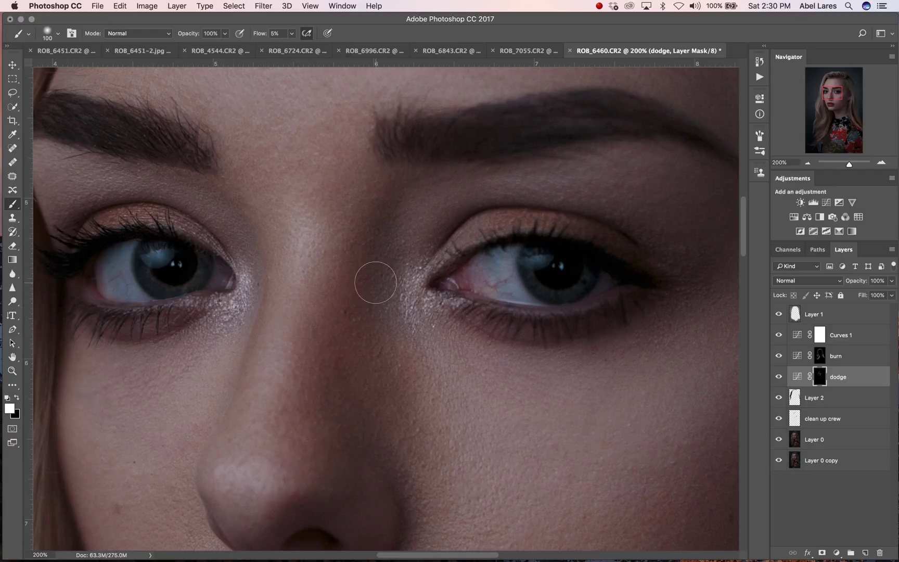
{"action": "key", "text": "bracketleft"}
{"action": "key", "text": "bracketleft"}
{"action": "key", "text": "bracketleft"}
Dodge the inner part of the irises in both eyes with short strokes on the dodge mask.
{"action": "scroll", "coordinate": [375, 283], "scroll_direction": "up", "scroll_amount": 5}
{"action": "scroll", "coordinate": [375, 282], "scroll_direction": "down", "scroll_amount": 3}
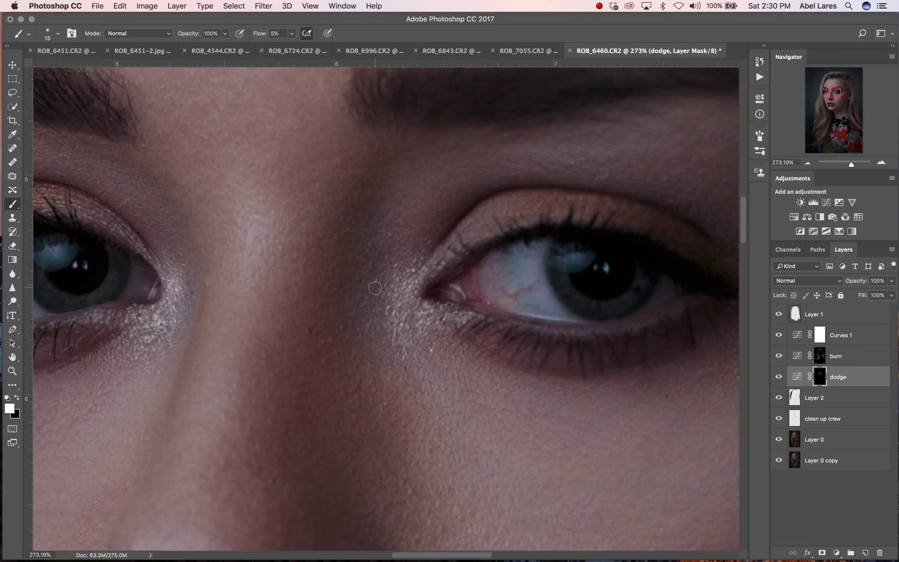
{"action": "scroll", "coordinate": [372, 286], "scroll_direction": "left", "scroll_amount": 5}
{"action": "scroll", "coordinate": [375, 288], "scroll_direction": "right", "scroll_amount": 2}
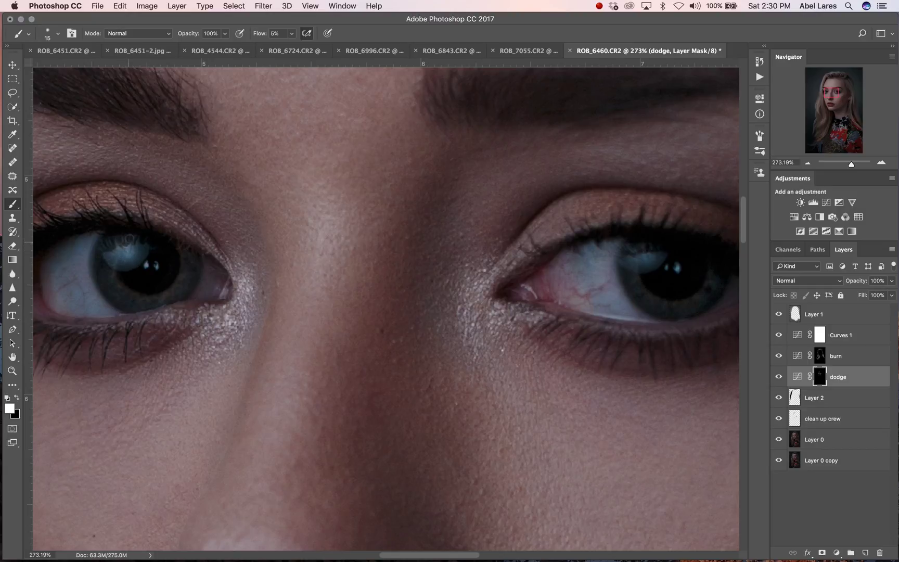
{"action": "mouse_move", "coordinate": [132, 249]}
{"action": "left_mouse_down"}
{"action": "mouse_move", "coordinate": [123, 250]}
{"action": "mouse_move", "coordinate": [134, 237]}
{"action": "mouse_move", "coordinate": [125, 239]}
{"action": "left_mouse_up"}
{"action": "mouse_move", "coordinate": [645, 256]}
{"action": "left_mouse_down"}
{"action": "mouse_move", "coordinate": [648, 248]}
{"action": "mouse_move", "coordinate": [653, 264]}
{"action": "mouse_move", "coordinate": [623, 263]}
{"action": "mouse_move", "coordinate": [635, 266]}
{"action": "mouse_move", "coordinate": [646, 252]}
{"action": "mouse_move", "coordinate": [636, 255]}
{"action": "left_mouse_up"}
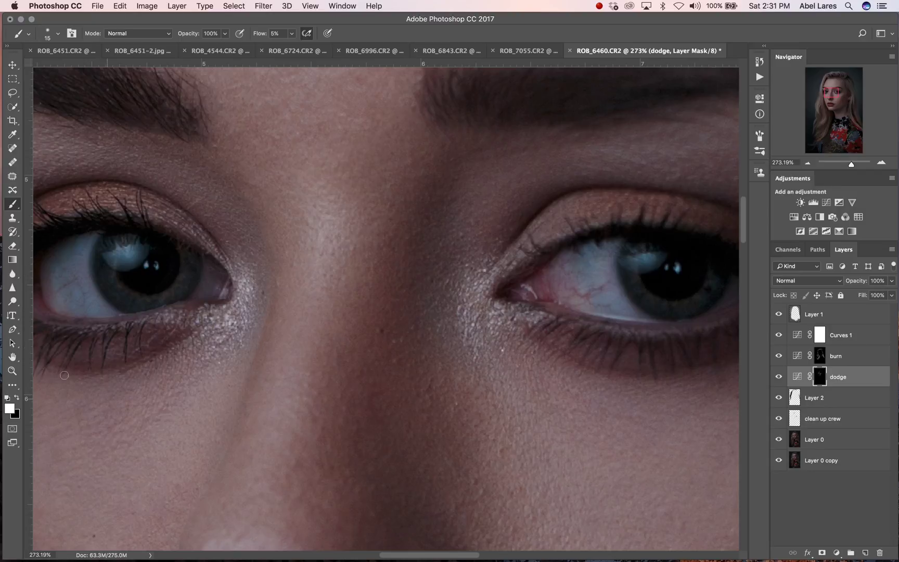
Dodge along the lower curve of both irises with the 15 px brush at 5% flow.
{"action": "mouse_move", "coordinate": [183, 258]}
{"action": "left_mouse_down"}
{"action": "mouse_move", "coordinate": [181, 286]}
{"action": "mouse_move", "coordinate": [188, 267]}
{"action": "mouse_move", "coordinate": [169, 296]}
{"action": "mouse_move", "coordinate": [183, 263]}
{"action": "mouse_move", "coordinate": [175, 290]}
{"action": "mouse_move", "coordinate": [140, 302]}
{"action": "mouse_move", "coordinate": [167, 294]}
{"action": "mouse_move", "coordinate": [185, 264]}
{"action": "mouse_move", "coordinate": [168, 292]}
{"action": "mouse_move", "coordinate": [125, 301]}
{"action": "mouse_move", "coordinate": [110, 270]}
{"action": "mouse_move", "coordinate": [133, 297]}
{"action": "mouse_move", "coordinate": [163, 296]}
{"action": "mouse_move", "coordinate": [183, 263]}
{"action": "mouse_move", "coordinate": [167, 296]}
{"action": "mouse_move", "coordinate": [140, 305]}
{"action": "mouse_move", "coordinate": [118, 290]}
{"action": "mouse_move", "coordinate": [109, 264]}
{"action": "mouse_move", "coordinate": [103, 273]}
{"action": "mouse_move", "coordinate": [120, 290]}
{"action": "mouse_move", "coordinate": [152, 303]}
{"action": "mouse_move", "coordinate": [173, 293]}
{"action": "mouse_move", "coordinate": [187, 269]}
{"action": "mouse_move", "coordinate": [169, 293]}
{"action": "mouse_move", "coordinate": [123, 295]}
{"action": "left_mouse_up"}
{"action": "right_click", "coordinate": [123, 295]}
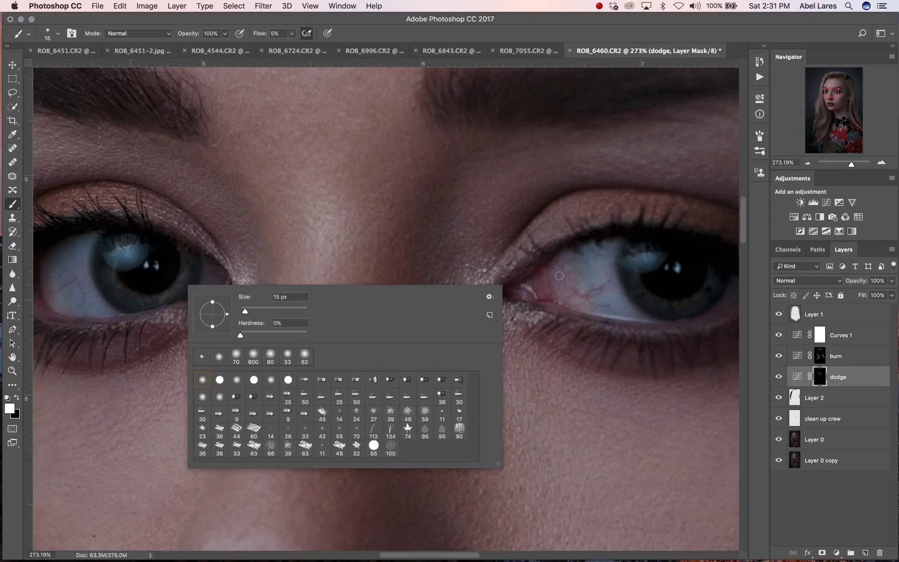
{"action": "left_click", "coordinate": [635, 259]}
{"action": "right_click", "coordinate": [635, 285]}
{"action": "left_click", "coordinate": [635, 260]}
{"action": "mouse_move", "coordinate": [632, 268]}
{"action": "left_mouse_down"}
{"action": "mouse_move", "coordinate": [668, 310]}
{"action": "mouse_move", "coordinate": [691, 304]}
{"action": "mouse_move", "coordinate": [711, 281]}
{"action": "mouse_move", "coordinate": [671, 299]}
{"action": "mouse_move", "coordinate": [648, 287]}
{"action": "mouse_move", "coordinate": [653, 306]}
{"action": "mouse_move", "coordinate": [680, 308]}
{"action": "mouse_move", "coordinate": [711, 282]}
{"action": "mouse_move", "coordinate": [673, 306]}
{"action": "mouse_move", "coordinate": [640, 284]}
{"action": "mouse_move", "coordinate": [679, 309]}
{"action": "mouse_move", "coordinate": [710, 279]}
{"action": "mouse_move", "coordinate": [673, 306]}
{"action": "mouse_move", "coordinate": [638, 268]}
{"action": "mouse_move", "coordinate": [650, 297]}
{"action": "mouse_move", "coordinate": [684, 303]}
{"action": "mouse_move", "coordinate": [709, 284]}
{"action": "mouse_move", "coordinate": [684, 306]}
{"action": "mouse_move", "coordinate": [655, 299]}
{"action": "mouse_move", "coordinate": [637, 280]}
{"action": "mouse_move", "coordinate": [658, 278]}
{"action": "mouse_move", "coordinate": [667, 291]}
{"action": "mouse_move", "coordinate": [665, 309]}
{"action": "mouse_move", "coordinate": [645, 321]}
{"action": "left_mouse_up"}
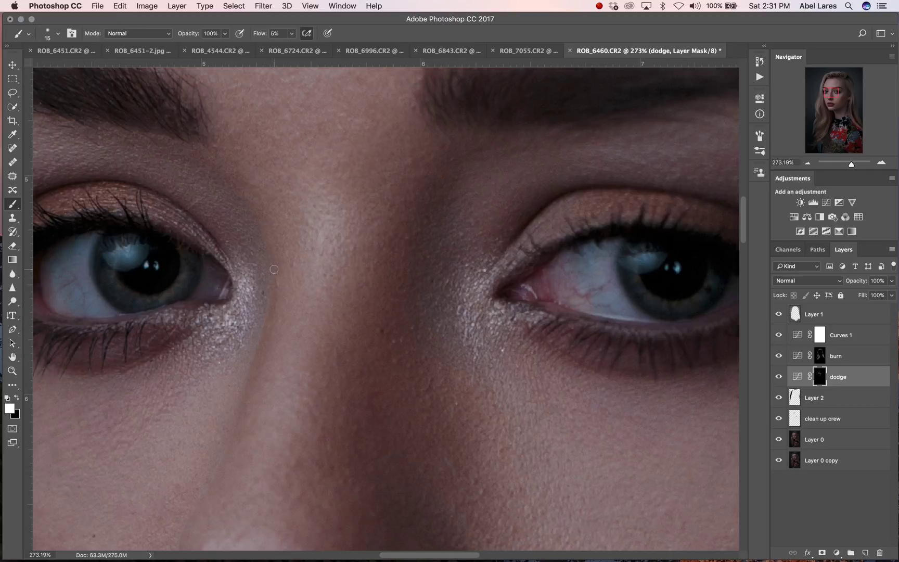
Compare the portrait with and without the dodge layer at a wider view of the face.
{"action": "key", "text": "super+minus"}
{"action": "key", "text": "super+minus"}
{"action": "key", "text": "super+minus"}
{"action": "key", "text": "super+minus"}
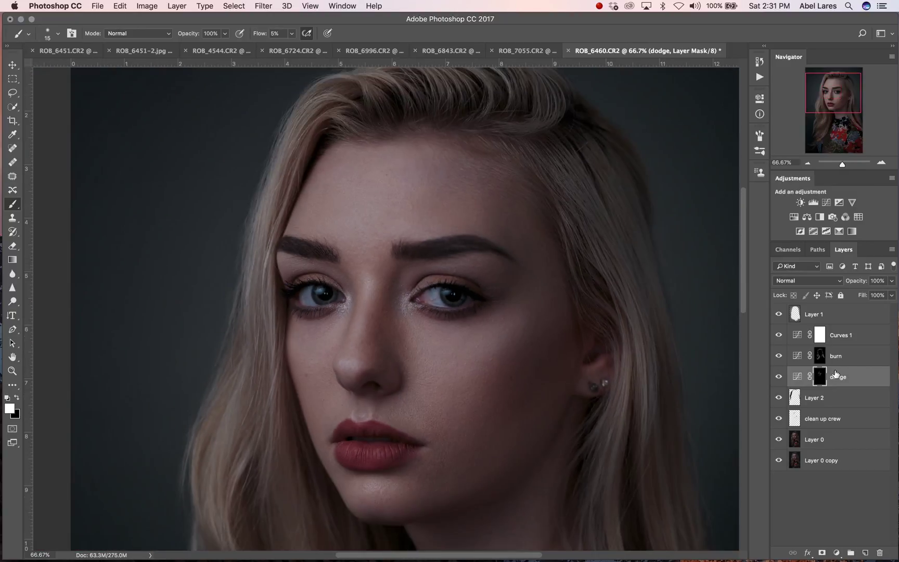
{"action": "left_click", "coordinate": [779, 377]}
{"action": "left_click", "coordinate": [779, 376]}
{"action": "left_click", "coordinate": [779, 376]}
{"action": "left_click", "coordinate": [779, 376]}
{"action": "left_click", "coordinate": [779, 376]}
{"action": "left_click", "coordinate": [779, 376]}
{"action": "left_click", "coordinate": [779, 377]}
{"action": "left_click", "coordinate": [779, 376]}
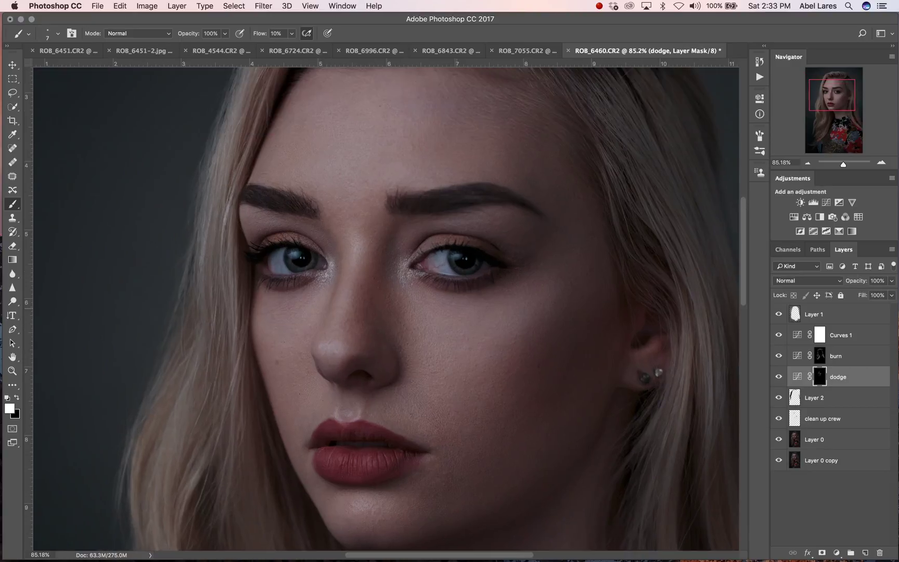
Adjust the brush to 15 px and dodge fine details around both eyes on the dodge mask at 10% flow.
{"action": "scroll", "coordinate": [386, 307], "scroll_direction": "up", "scroll_amount": 5}
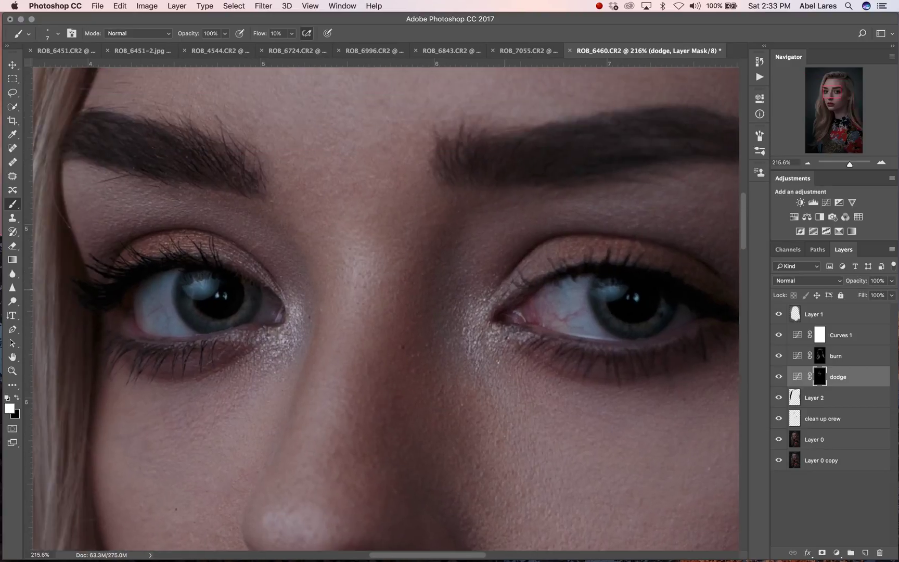
{"action": "scroll", "coordinate": [386, 306], "scroll_direction": "left", "scroll_amount": 3}
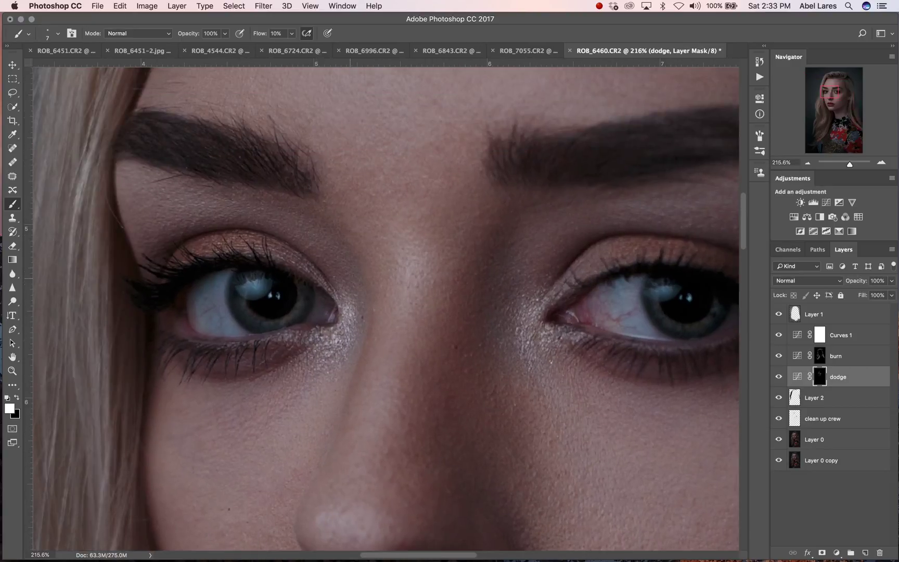
{"action": "right_click", "coordinate": [373, 321]}
{"action": "left_click", "coordinate": [426, 348]}
{"action": "left_click", "coordinate": [197, 255]}
{"action": "scroll", "coordinate": [609, 359], "scroll_direction": "right", "scroll_amount": 5}
{"action": "right_click", "coordinate": [605, 369]}
{"action": "left_click_drag", "start_coordinate": [646, 398], "coordinate": [643, 398]}
{"action": "key", "text": "Escape"}
{"action": "key", "text": "bracketleft"}
{"action": "key", "text": "bracketleft"}
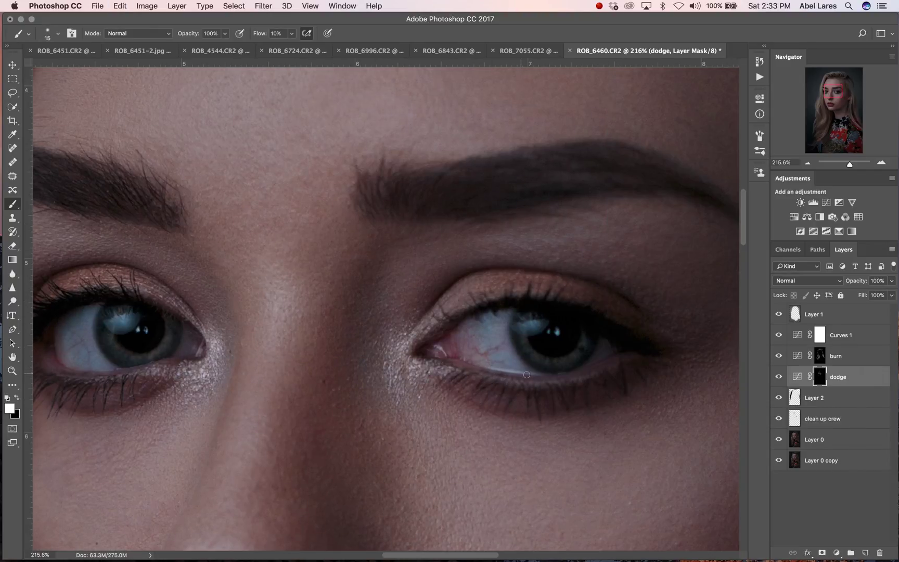
{"action": "scroll", "coordinate": [543, 375], "scroll_direction": "left", "scroll_amount": 6}
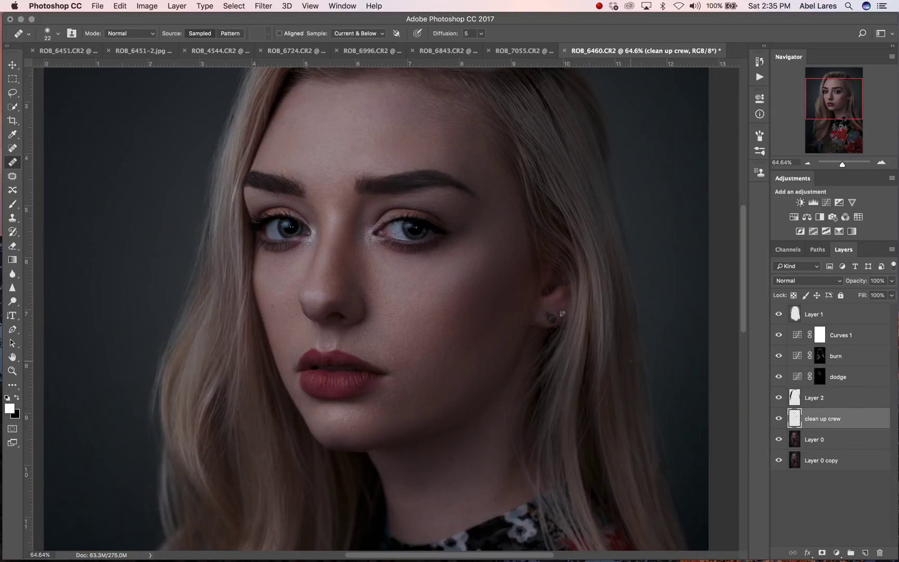
Compare the full retouched portrait with the original by isolating Layer 0 copy and restoring all layers.
{"action": "scroll", "coordinate": [634, 366], "scroll_direction": "down", "scroll_amount": 5}
{"action": "key", "text": "super+0"}
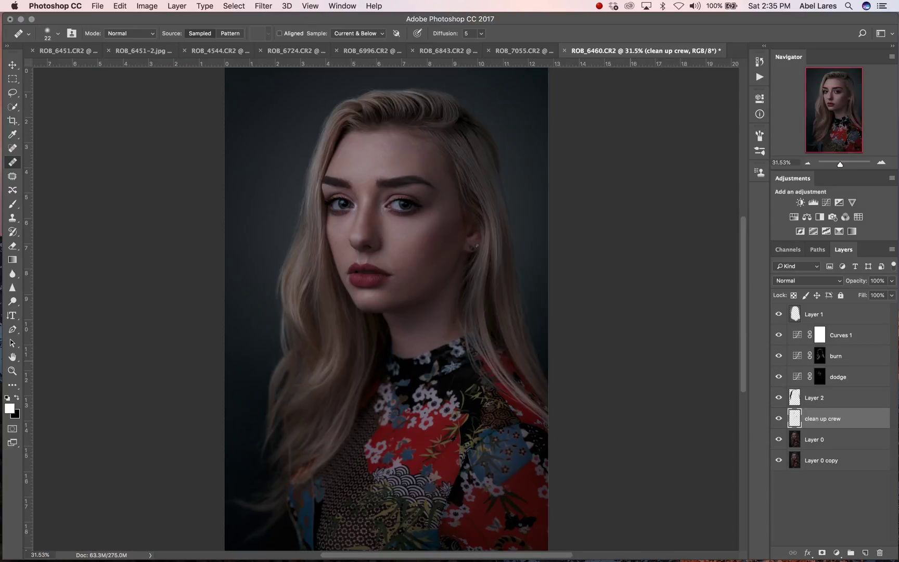
{"action": "left_click", "coordinate": [779, 465], "text": "alt"}
{"action": "left_click", "coordinate": [779, 466], "text": "alt"}
{"action": "left_click", "coordinate": [779, 466], "text": "alt"}
{"action": "left_click", "coordinate": [779, 466], "text": "alt"}
{"action": "left_click", "coordinate": [779, 465], "text": "alt"}
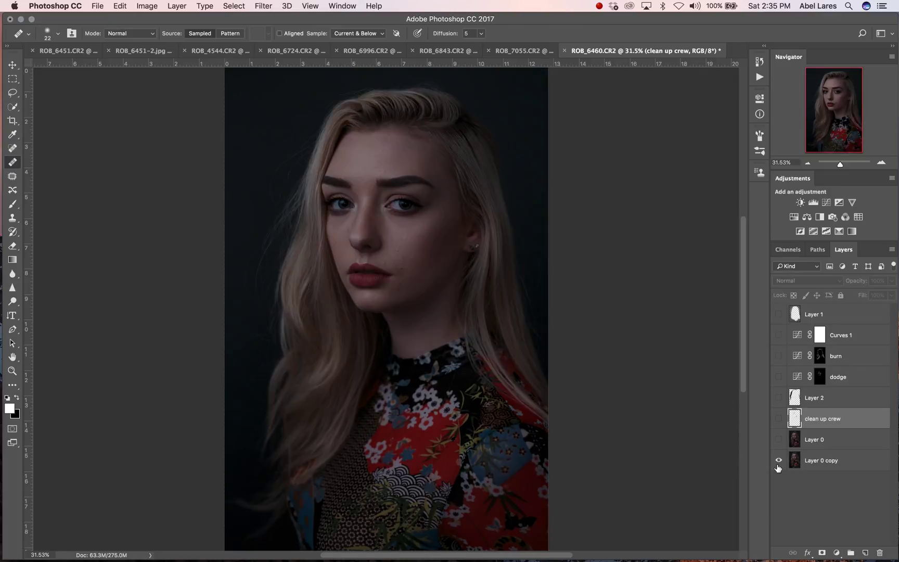
{"action": "left_click", "coordinate": [779, 465], "text": "alt"}
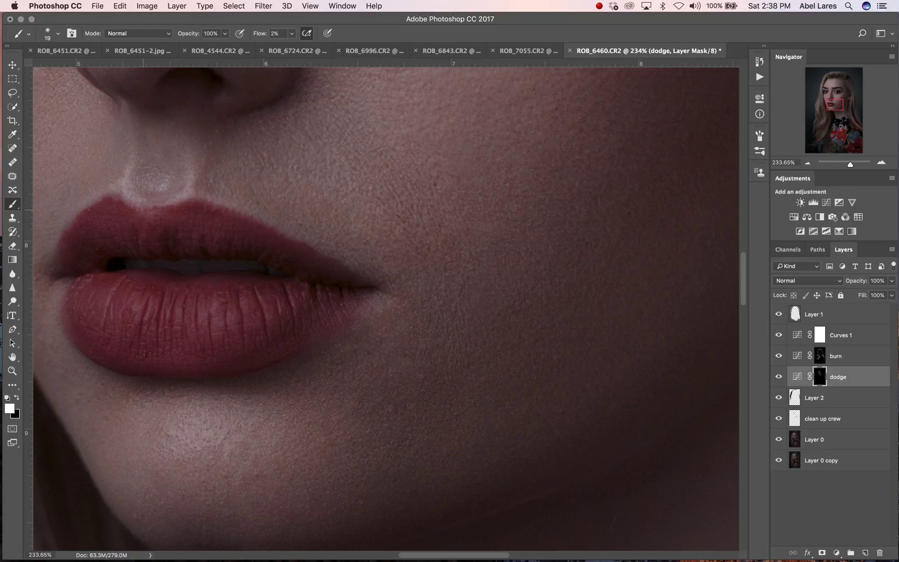
Dodge the upper lip edge and the bridge of the nose on the dodge mask at 2% flow, enlarging the brush to 33 px.
{"action": "left_click_drag", "start_coordinate": [143, 210], "coordinate": [249, 416]}
{"action": "right_click", "coordinate": [257, 208]}
{"action": "right_click", "coordinate": [307, 216]}
{"action": "left_click", "coordinate": [190, 214]}
{"action": "left_click_drag", "start_coordinate": [238, 148], "coordinate": [241, 321]}
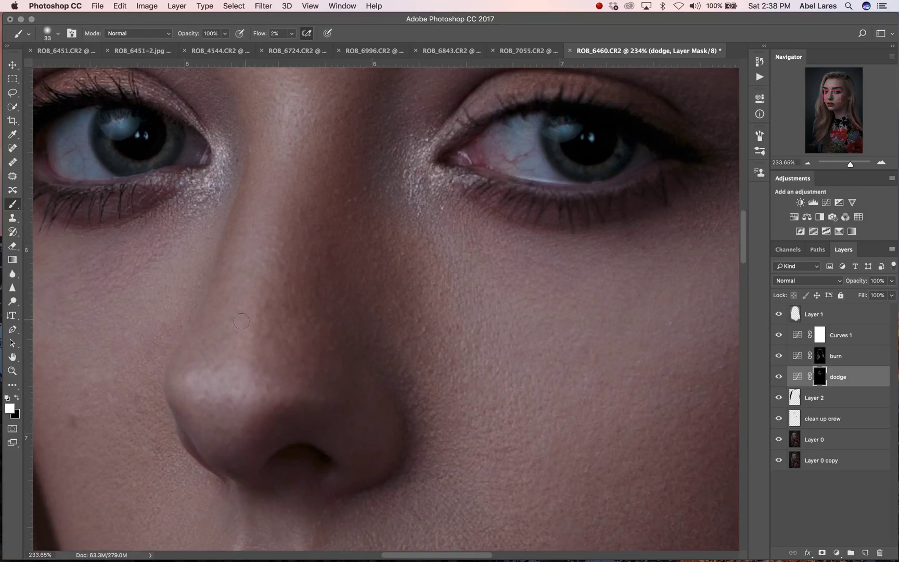
Continue dodging the nose and the adjoining cheek at 2% flow, enlarging the brush from fine to 71 px strokes.
{"action": "scroll", "coordinate": [241, 322], "scroll_direction": "up", "scroll_amount": 4}
{"action": "scroll", "coordinate": [260, 369], "scroll_direction": "down", "scroll_amount": 2}
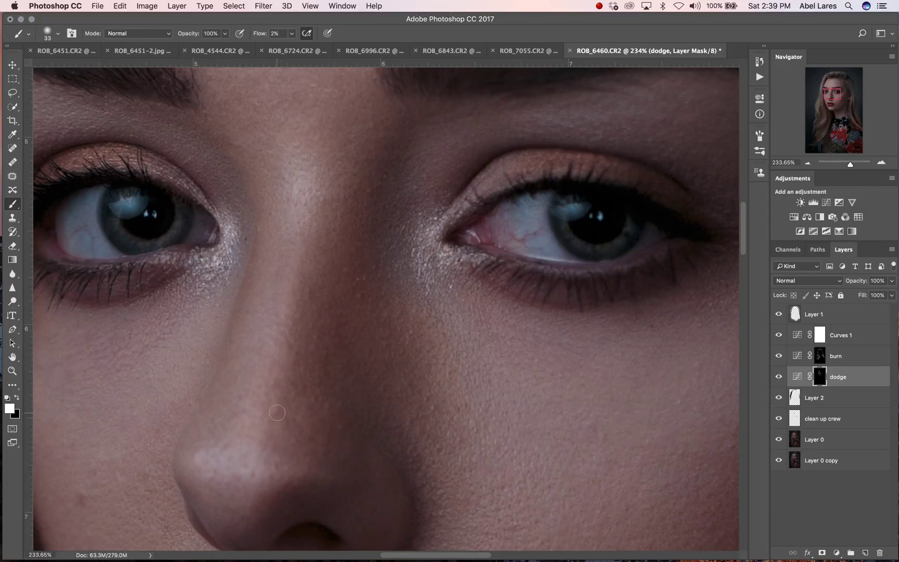
{"action": "left_click_drag", "start_coordinate": [278, 413], "coordinate": [327, 355]}
{"action": "left_click_drag", "start_coordinate": [181, 151], "coordinate": [130, 159]}
{"action": "mouse_move", "coordinate": [225, 228]}
{"action": "left_mouse_down"}
{"action": "mouse_move", "coordinate": [311, 322]}
{"action": "mouse_move", "coordinate": [314, 257]}
{"action": "left_mouse_up"}
{"action": "left_click_drag", "start_coordinate": [306, 266], "coordinate": [312, 265]}
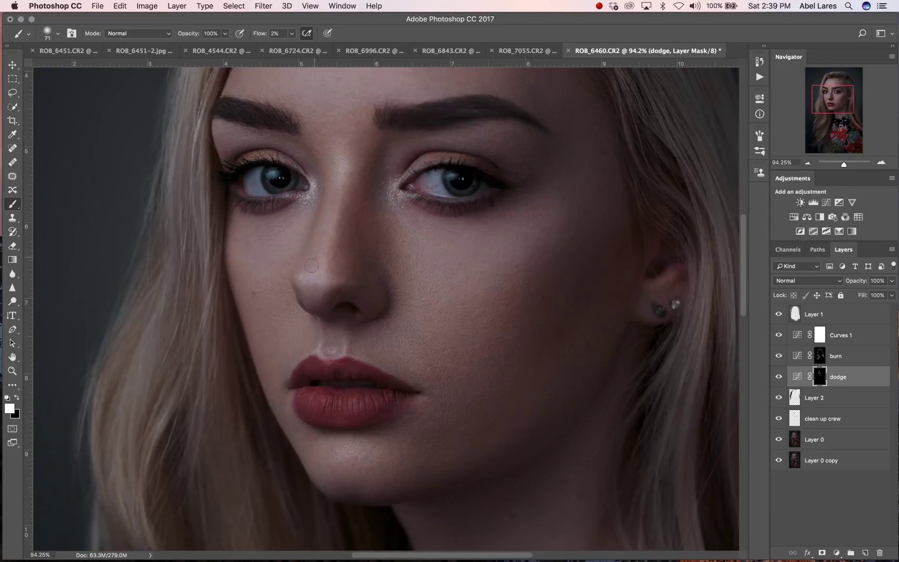
{"action": "scroll", "coordinate": [372, 241], "scroll_direction": "down", "scroll_amount": 4}
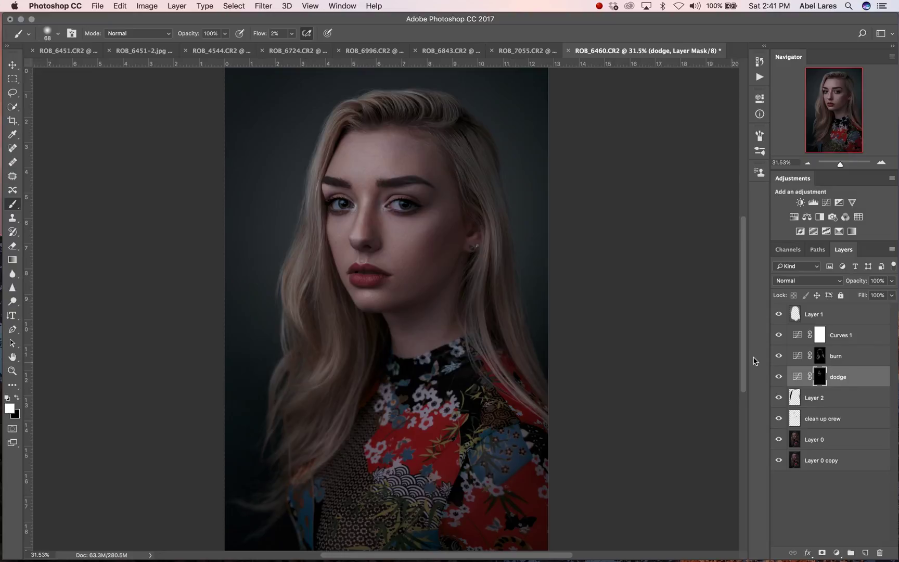
Enlarge the dodging brush to 300 px while keeping the dodge mask active.
{"action": "right_click", "coordinate": [432, 211]}
{"action": "key", "text": "Up"}
{"action": "key", "text": "Up"}
{"action": "key", "text": "Up"}
{"action": "key", "text": "Up"}
{"action": "key", "text": "Up"}
{"action": "key", "text": "Up"}
{"action": "key", "text": "Up"}
{"action": "key", "text": "Up"}
{"action": "key", "text": "Up"}
{"action": "key", "text": "Up"}
{"action": "key", "text": "Up"}
{"action": "key", "text": "Up"}
{"action": "key", "text": "Up"}
{"action": "key", "text": "Up"}
{"action": "key", "text": "Up"}
{"action": "key", "text": "Up"}
{"action": "key", "text": "Up"}
{"action": "key", "text": "Up"}
{"action": "key", "text": "Up"}
{"action": "key", "text": "Up"}
{"action": "key", "text": "Return"}
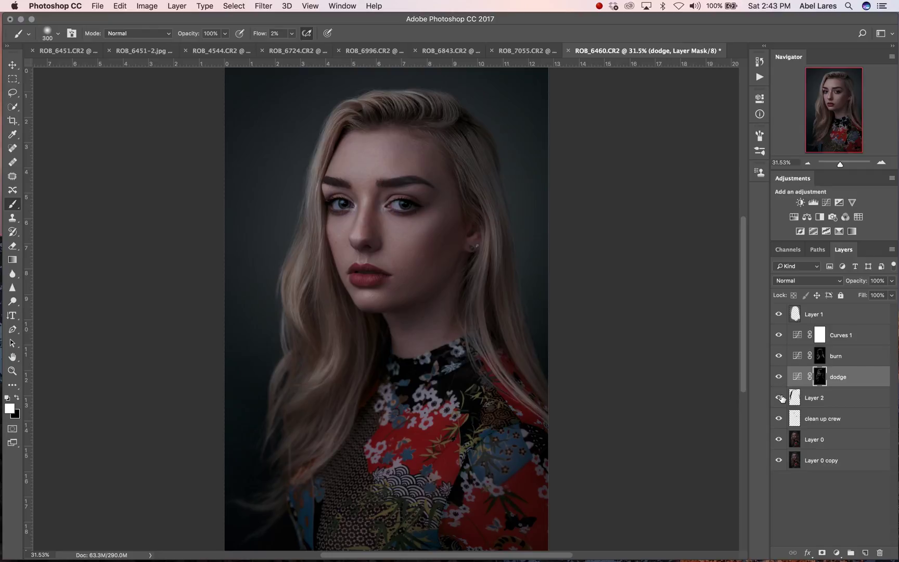
Check Layer 1's effect, add a Color Balance adjustment layer above Layer 0 and move it to the top of the layer stack.
{"action": "left_click", "coordinate": [780, 315]}
{"action": "left_click", "coordinate": [780, 317]}
{"action": "left_click", "coordinate": [833, 440]}
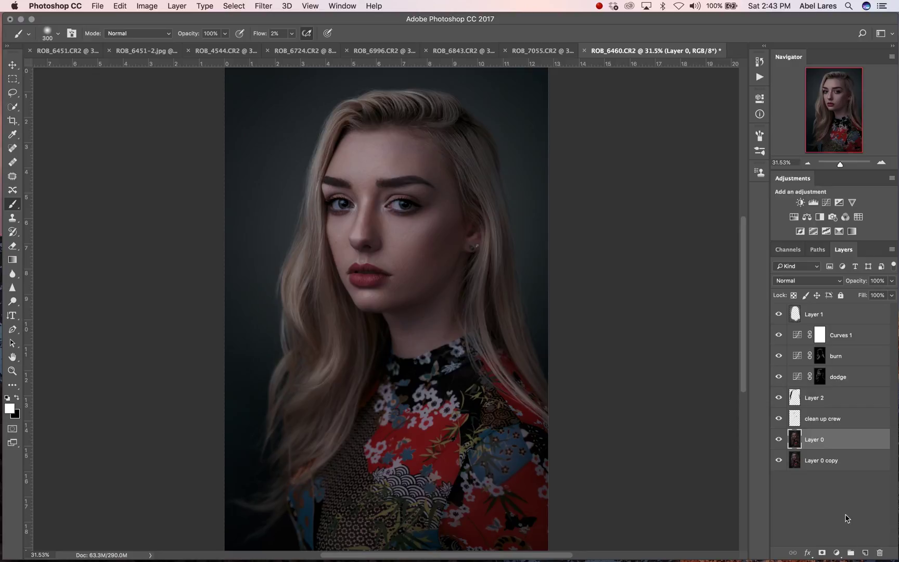
{"action": "left_click", "coordinate": [836, 553]}
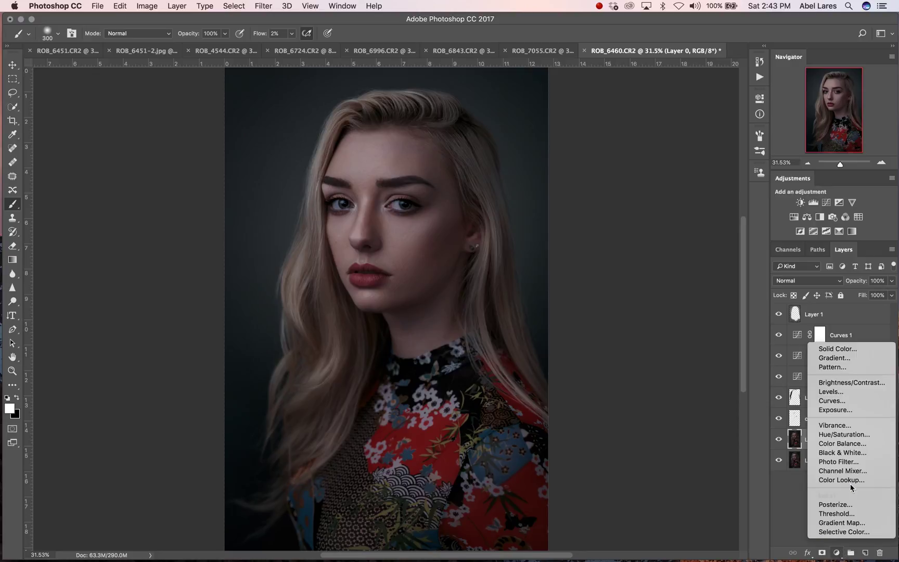
{"action": "left_click", "coordinate": [843, 443]}
{"action": "left_click_drag", "start_coordinate": [845, 442], "coordinate": [851, 313]}
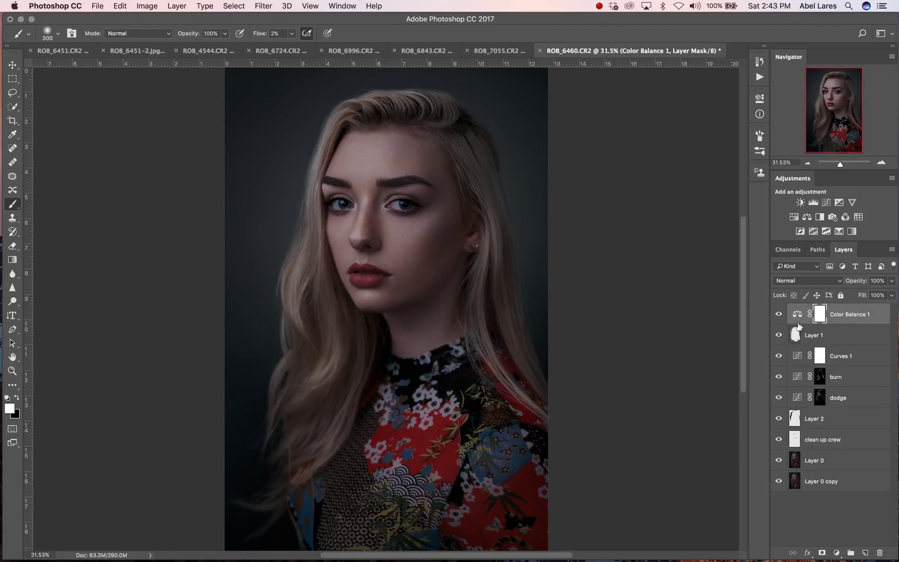
Shift the Color Balance layer's midtones slightly toward cyan and yellow with Preserve Luminosity on.
{"action": "double_click", "coordinate": [797, 314]}
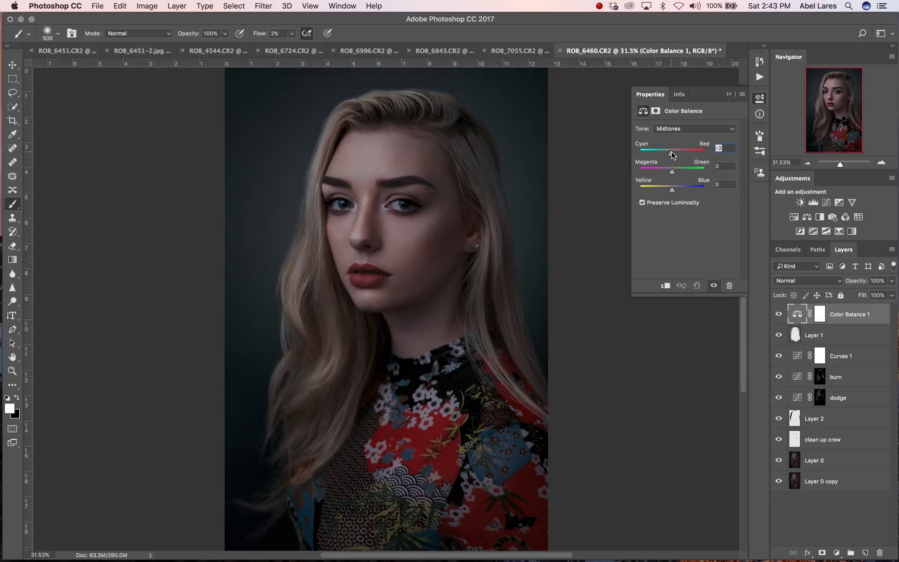
{"action": "left_click_drag", "start_coordinate": [673, 154], "coordinate": [673, 157]}
{"action": "left_click_drag", "start_coordinate": [672, 192], "coordinate": [671, 193]}
{"action": "left_click", "coordinate": [681, 315]}
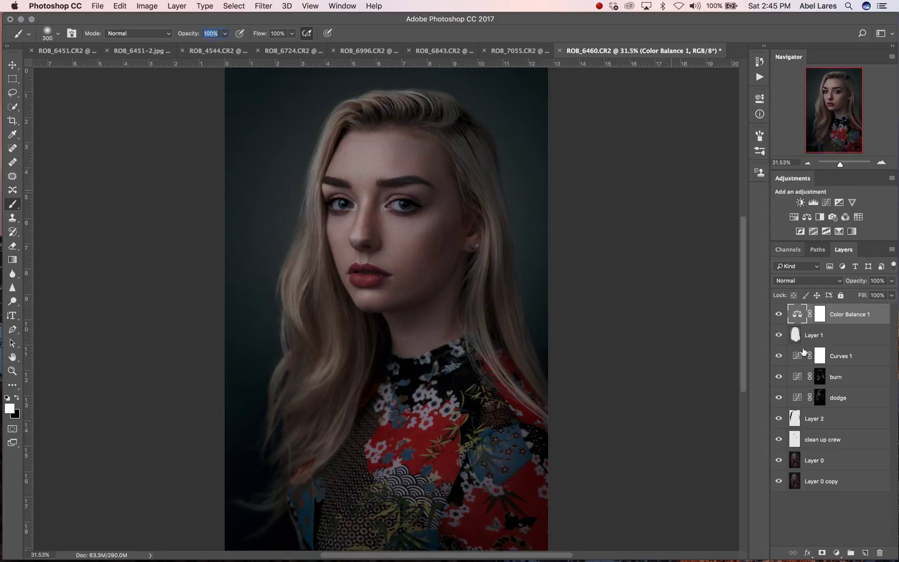
Compare the portrait with and without the Color Balance adjustment, leaving the layer visible.
{"action": "left_click", "coordinate": [780, 315]}
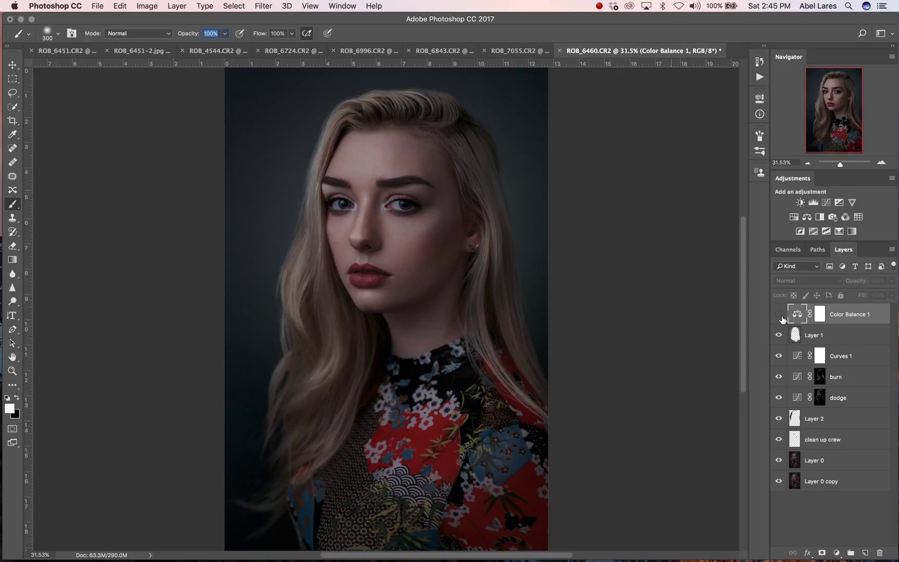
{"action": "left_click", "coordinate": [779, 315]}
{"action": "left_click", "coordinate": [780, 315]}
{"action": "left_click", "coordinate": [779, 316]}
{"action": "left_click", "coordinate": [779, 315]}
{"action": "left_click", "coordinate": [779, 315]}
{"action": "left_click", "coordinate": [779, 315]}
{"action": "left_click", "coordinate": [780, 316]}
{"action": "left_click", "coordinate": [780, 316]}
{"action": "left_click", "coordinate": [780, 315]}
{"action": "left_click", "coordinate": [780, 316]}
{"action": "left_click", "coordinate": [779, 315]}
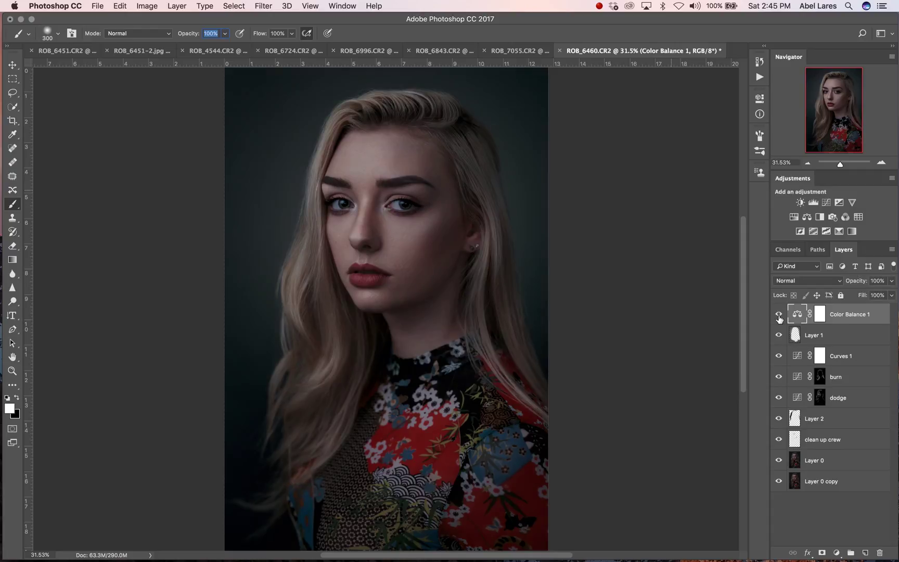